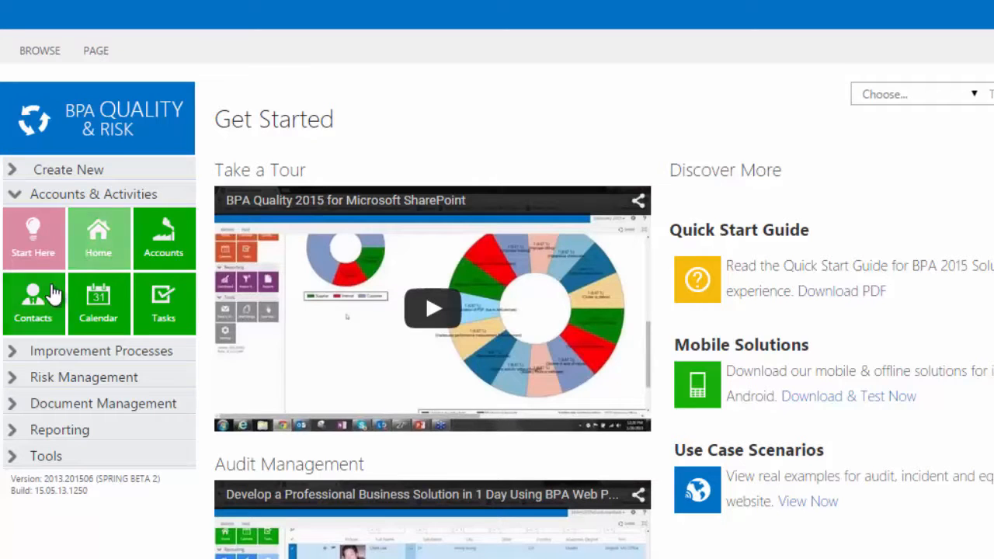
Expand and collapse the Improvement Processes and Risk Management navigation groups in turn
left_click(99, 194)
left_click(99, 221)
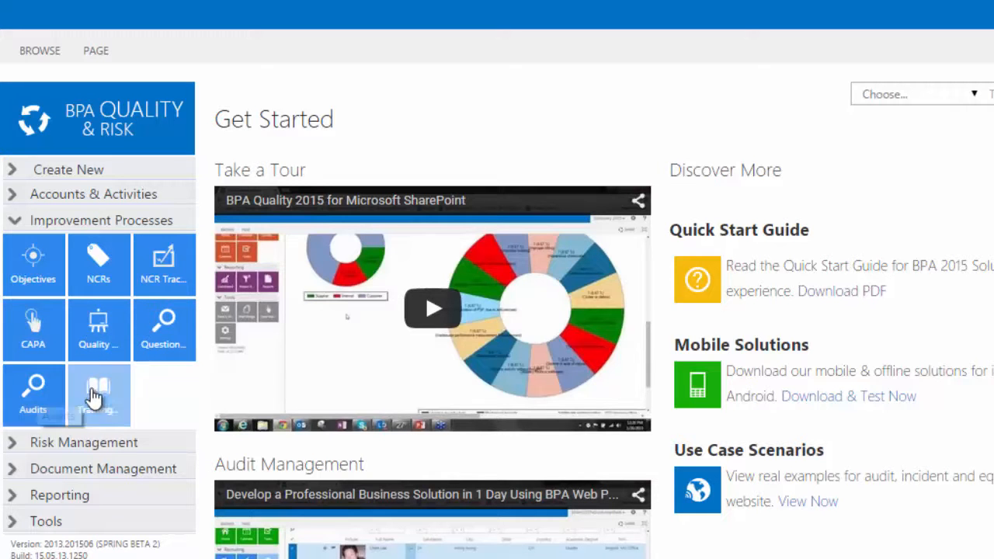
left_click(66, 222)
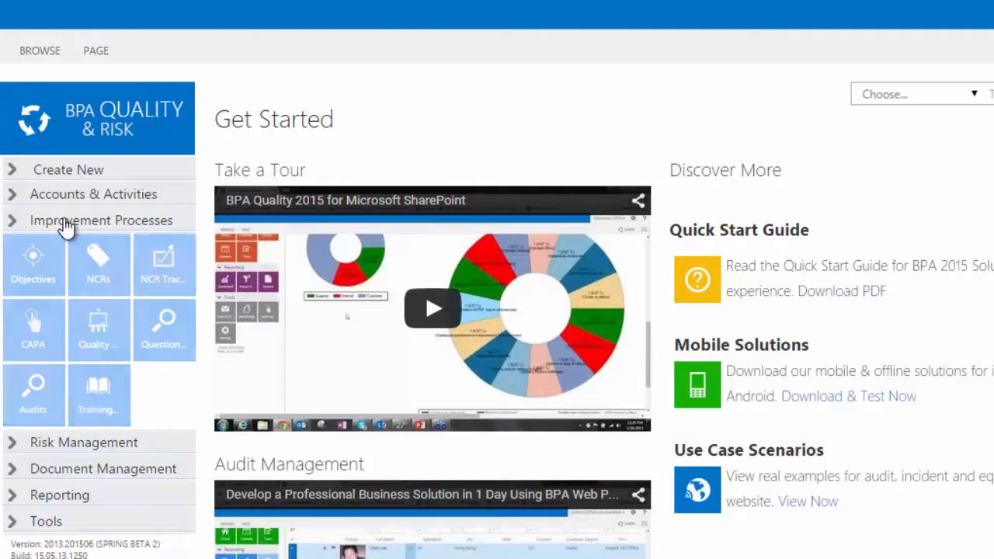
left_click(67, 249)
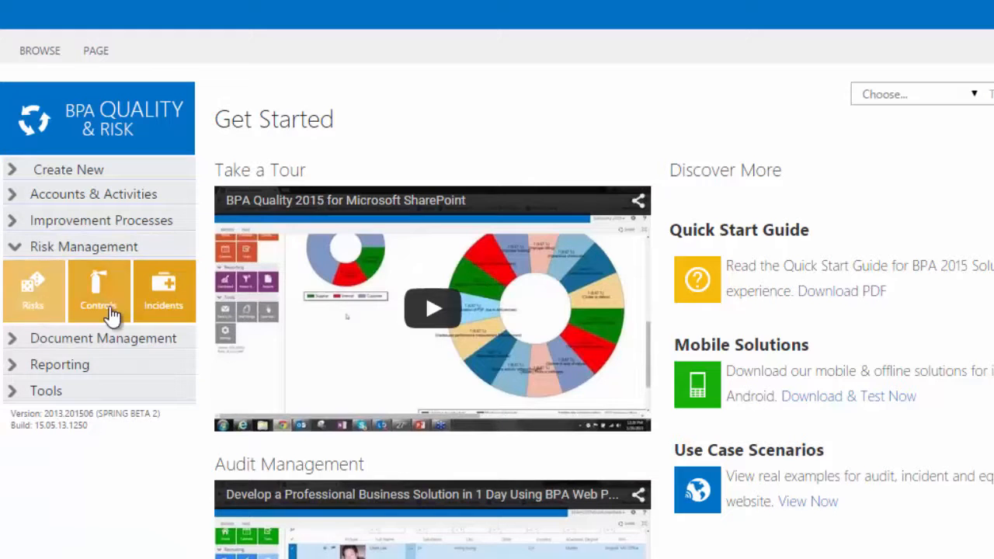
left_click(132, 258)
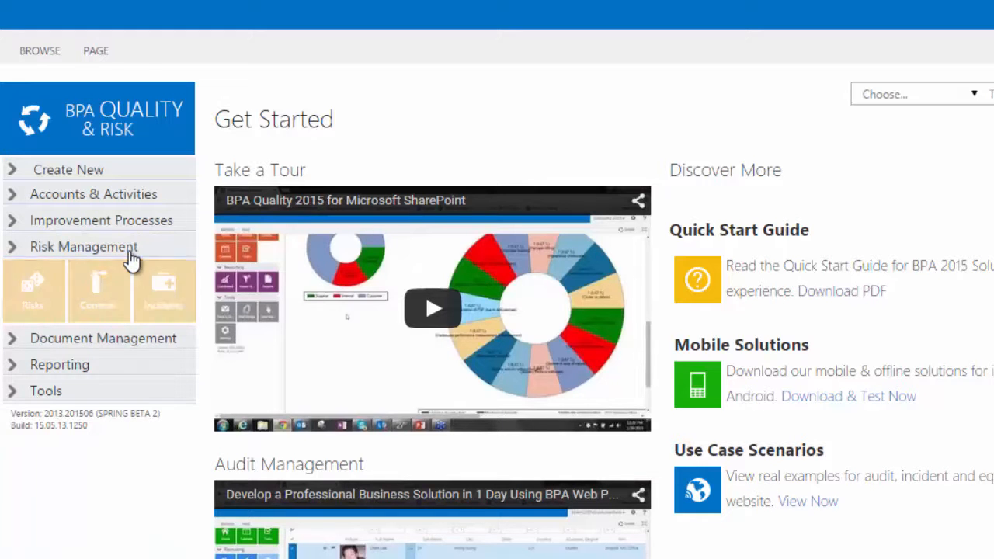
Tour Document Management and Reporting shortcuts, then leave Tools expanded showing e-mail, import and settings
left_click(90, 273)
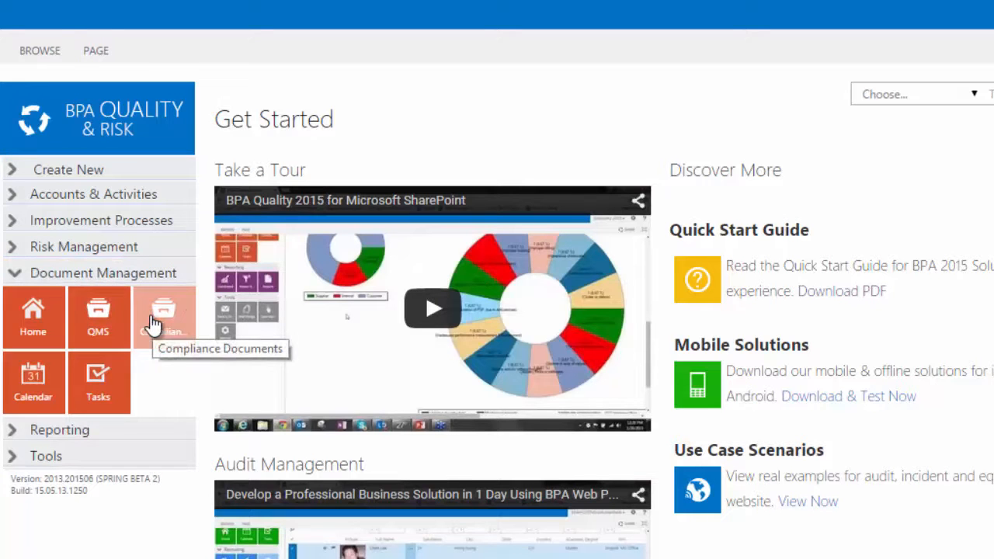
left_click(88, 278)
left_click(67, 302)
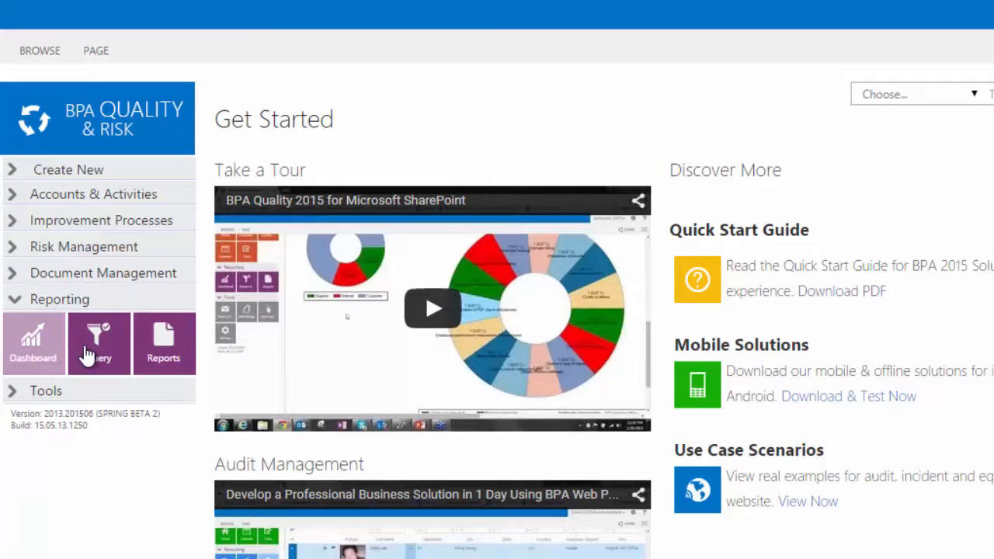
left_click(101, 301)
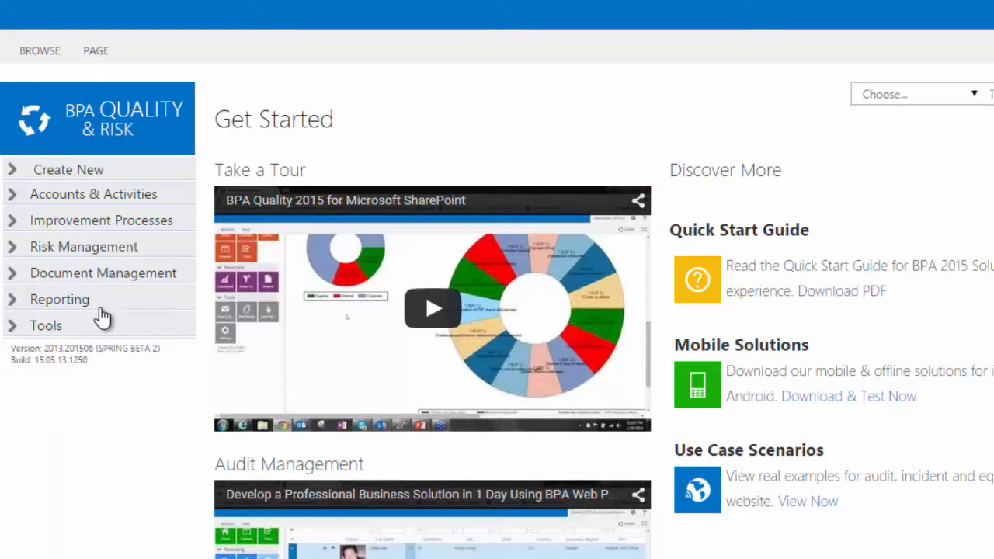
left_click(96, 327)
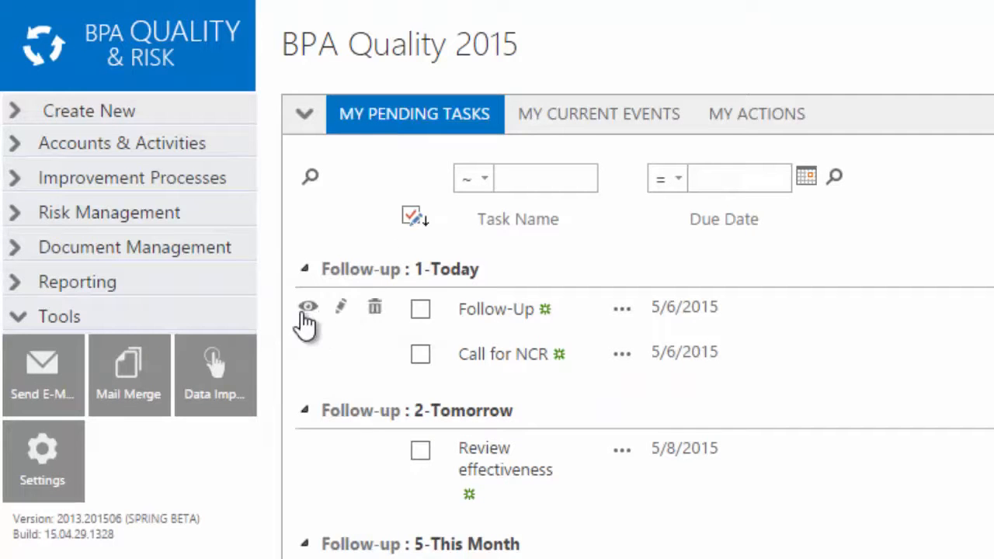
Preview the details of today's Follow-Up task linked to the Missing pieces non-conformance
left_click(304, 312)
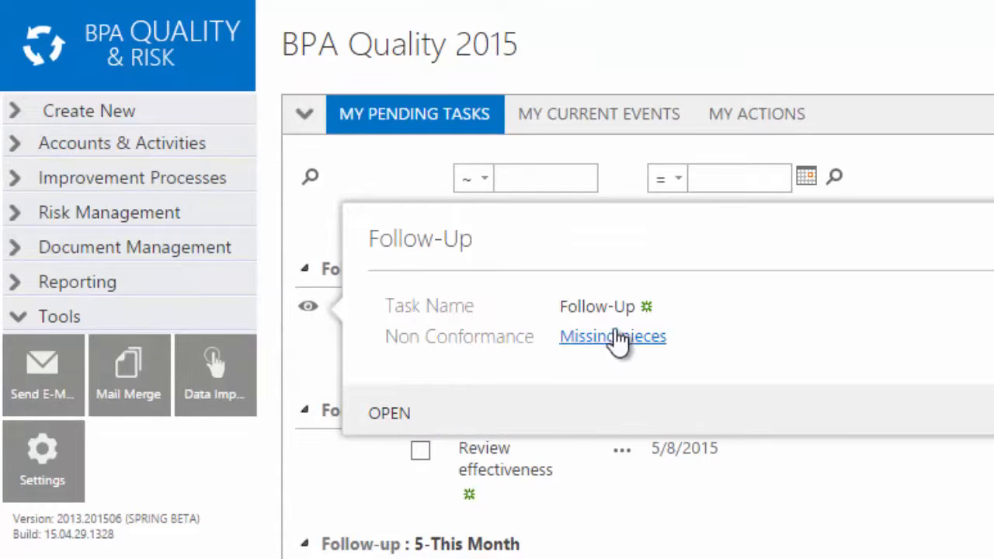
scroll(342, 435, "down", 3)
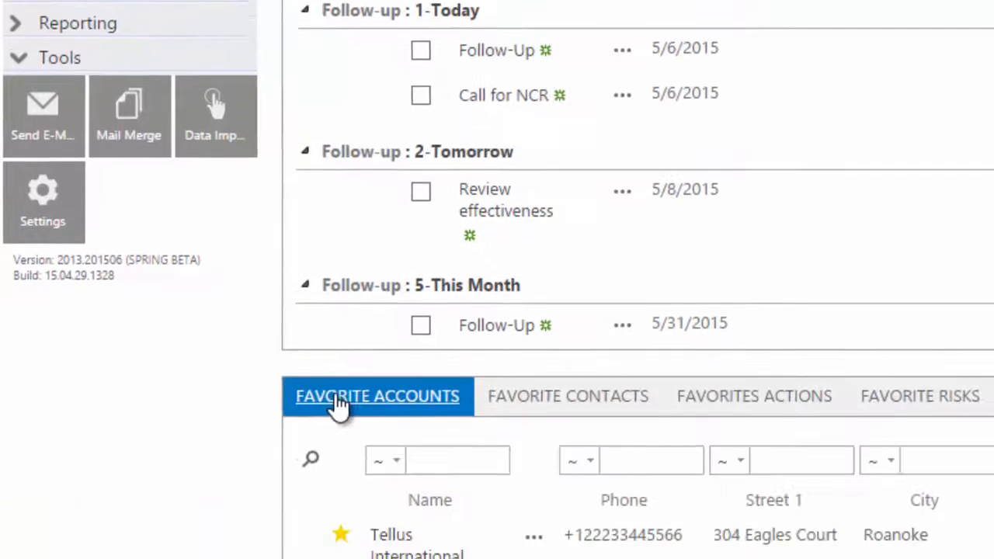
scroll(339, 406, "down", 2)
scroll(349, 311, "down", 1)
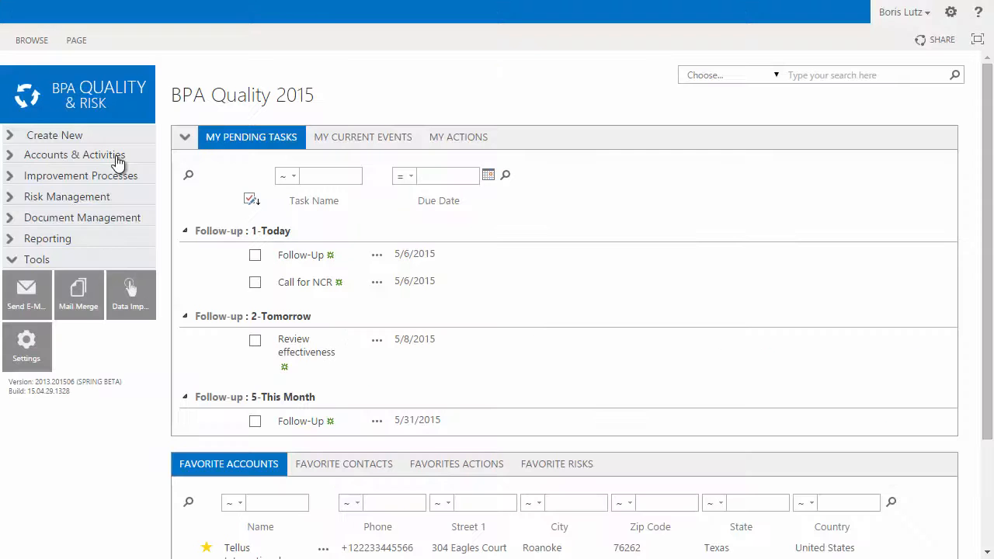
Go to the Accounts list under Accounts & Activities and show only customer accounts
left_click(116, 159)
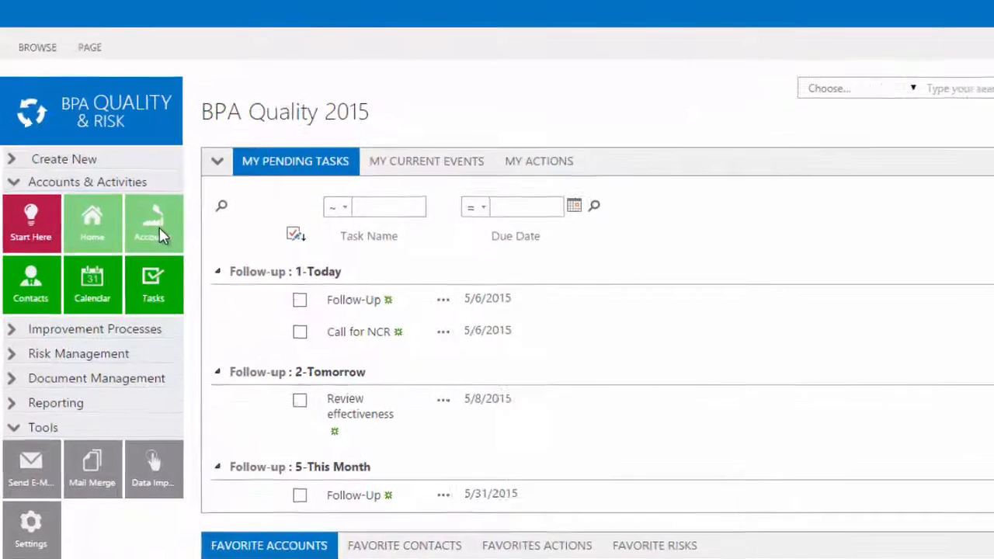
left_click(161, 235)
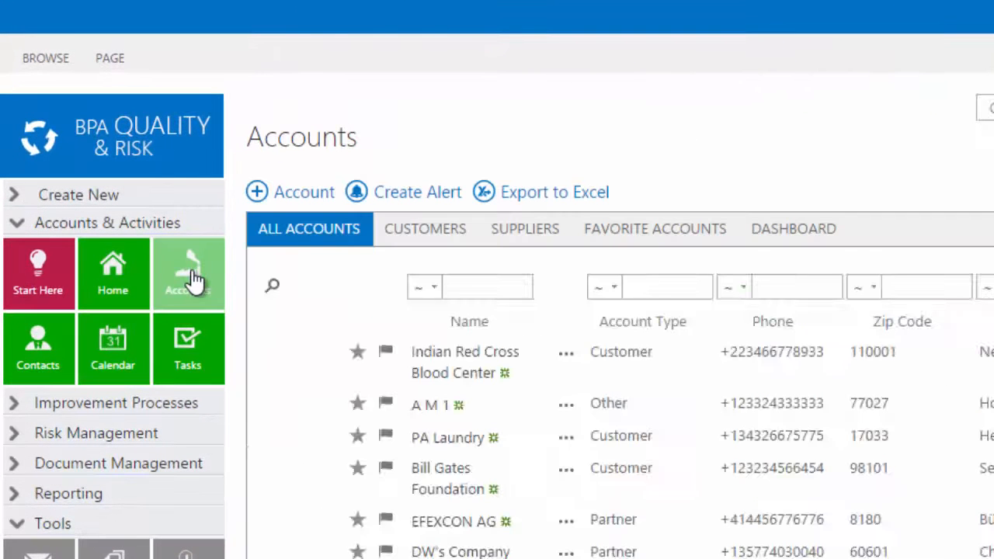
left_click(425, 233)
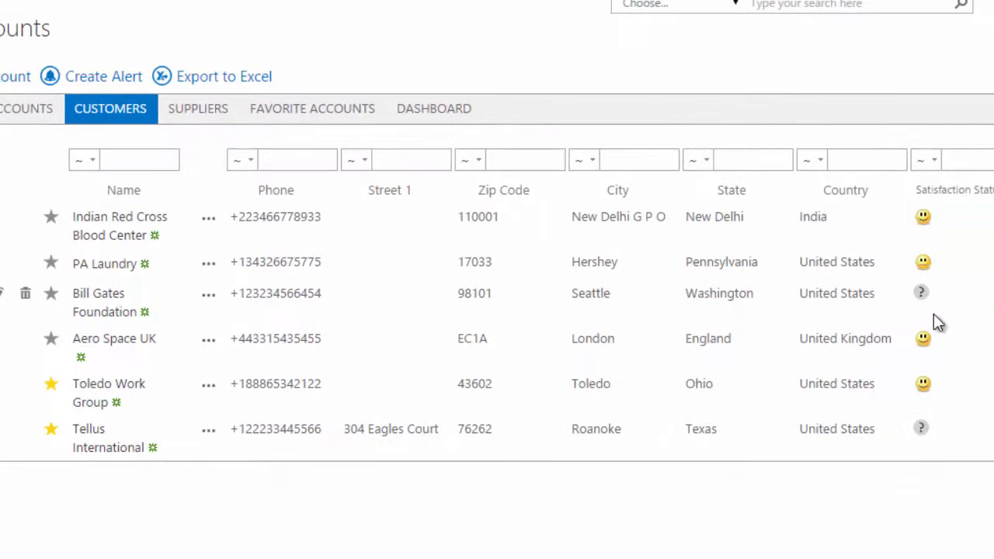
Filter customers by Name contains 'te' to find Tellus International
left_click(227, 134)
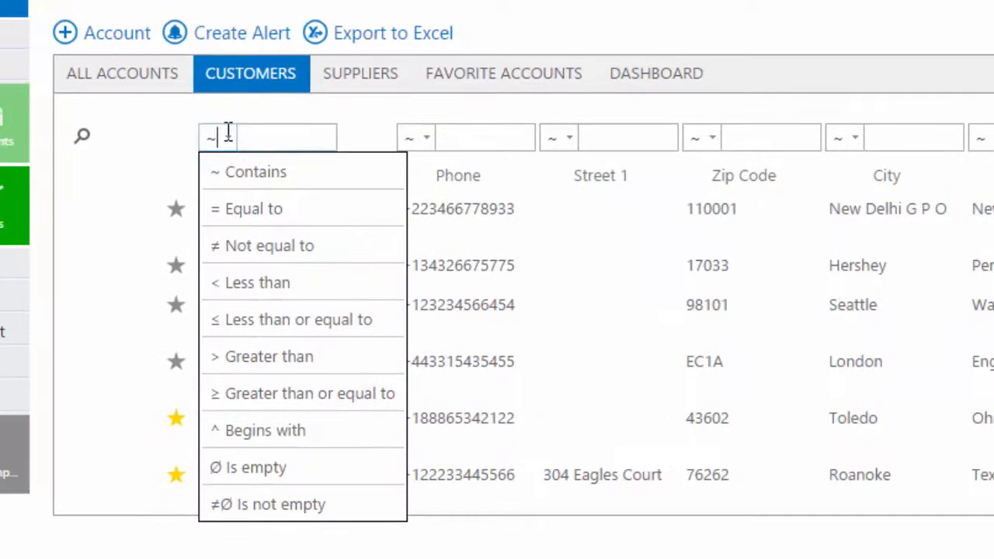
left_click(256, 138)
type("te")
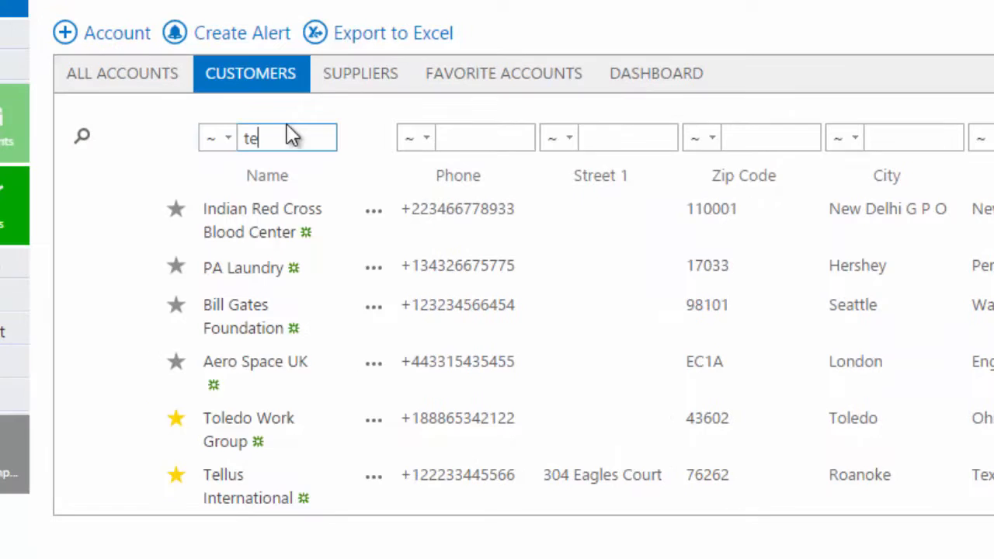
key("Return")
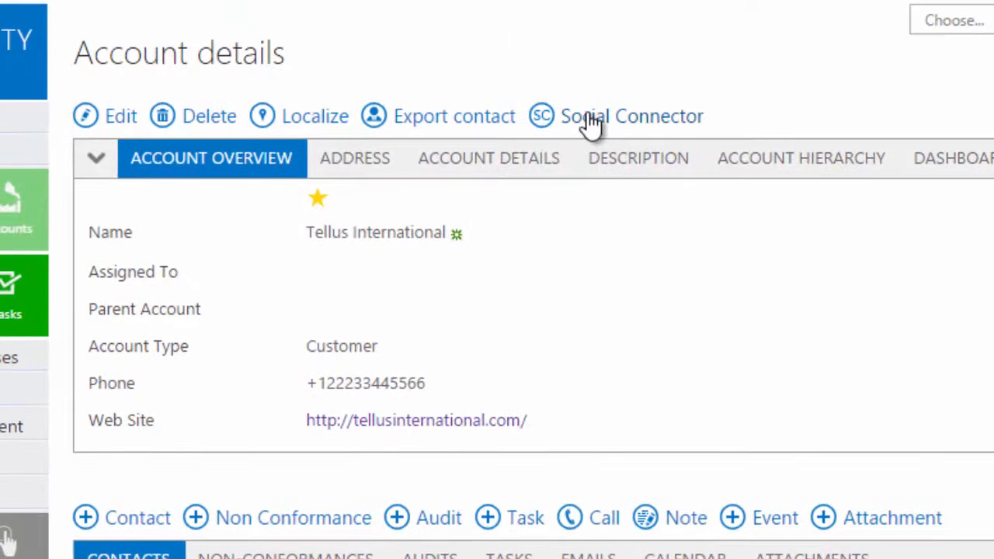
Review Tellus International's address, non-conformances and linked tasks
left_click(359, 165)
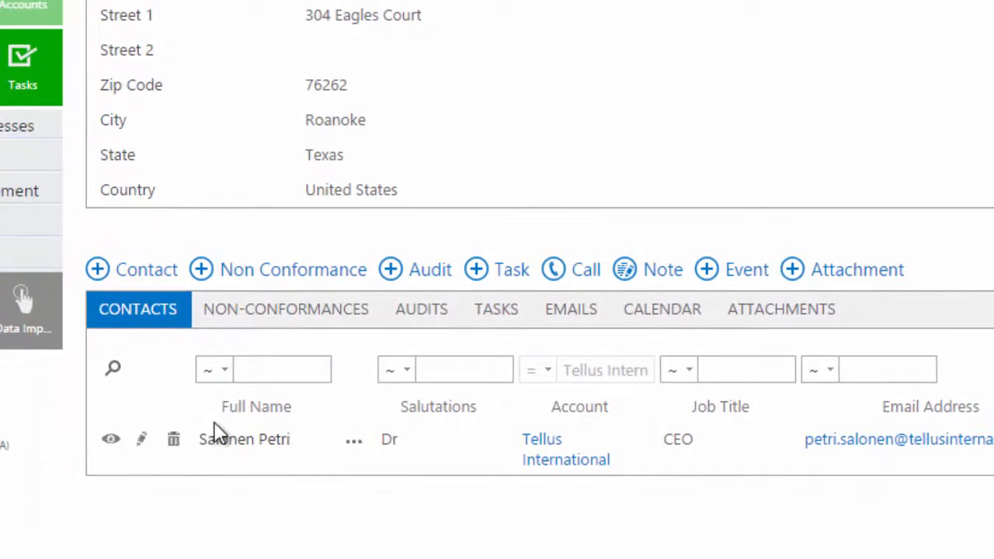
left_click(256, 318)
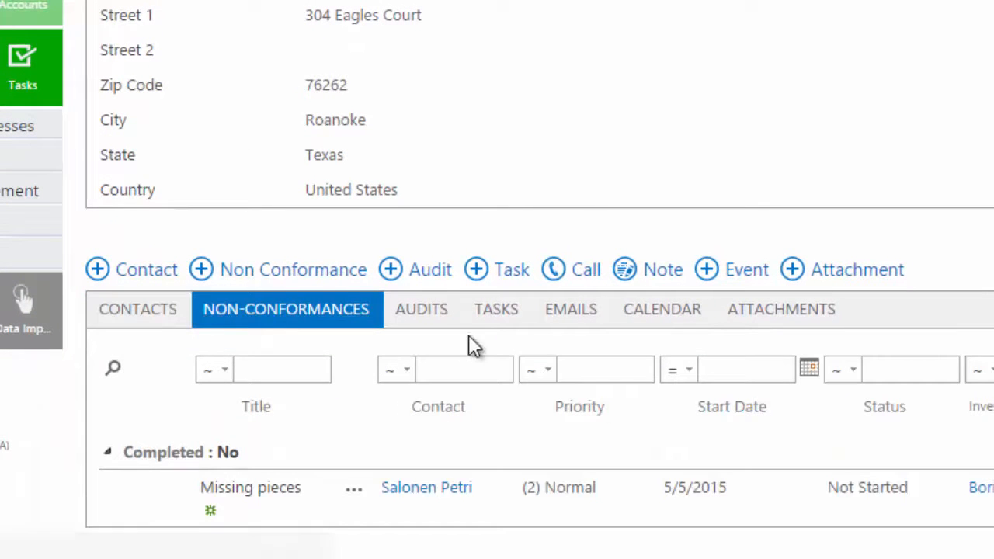
left_click(494, 319)
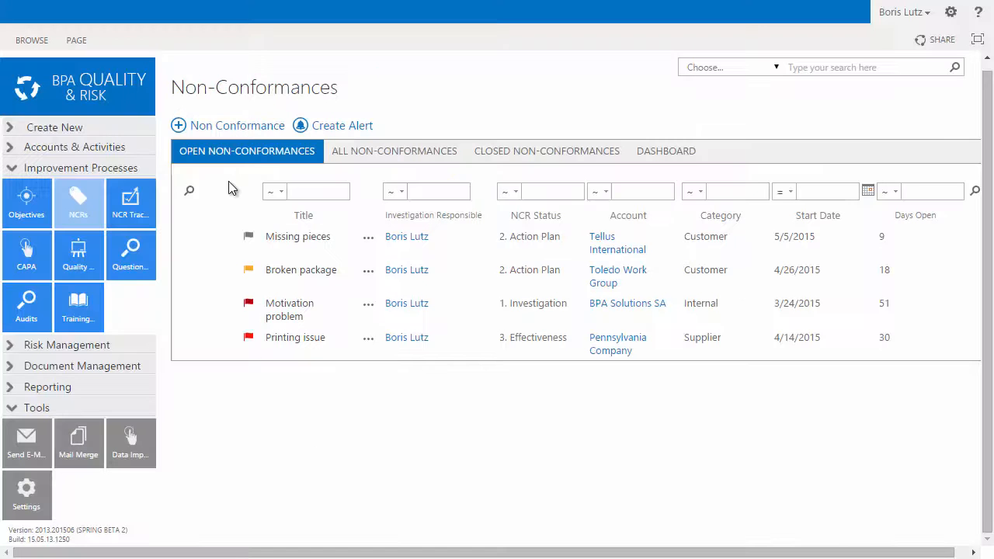
View the by-month chart's type options without changing them, then drill into its non-conformances
left_click(673, 159)
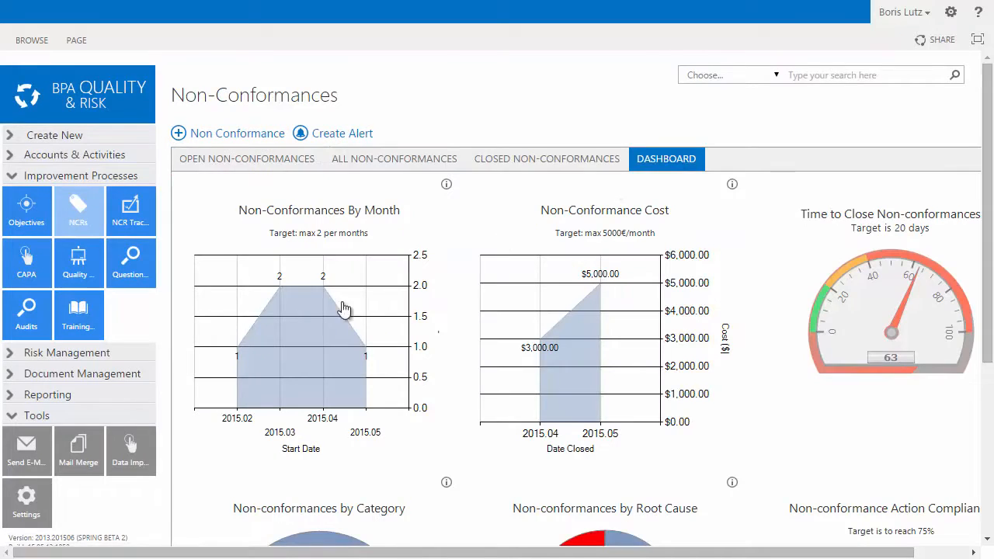
scroll(344, 309, "down", 3)
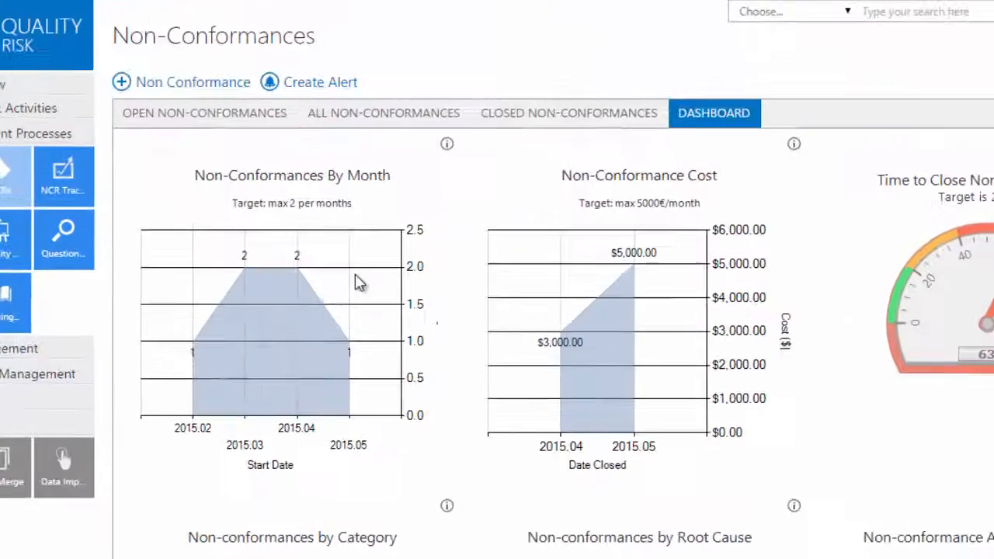
left_click(446, 86)
left_click(737, 184)
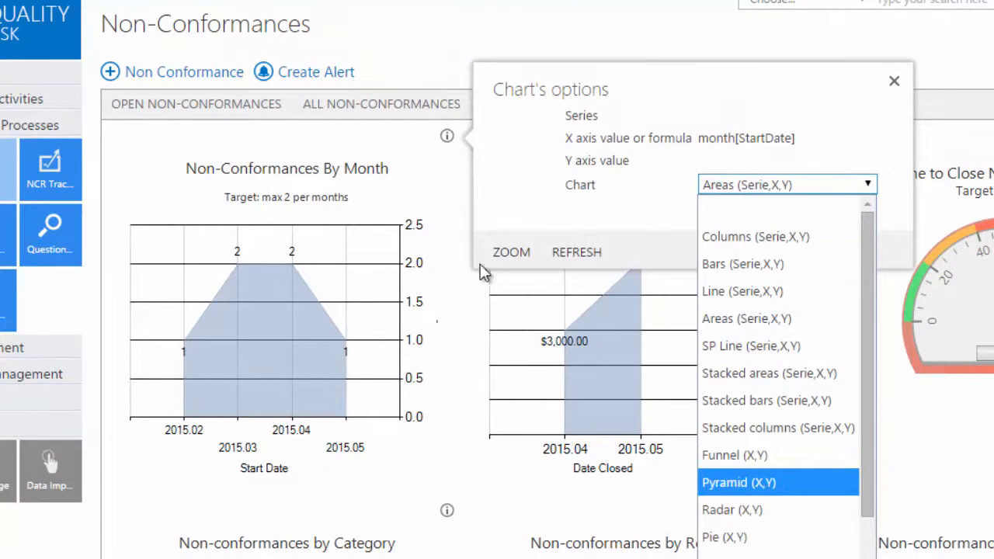
left_click(456, 212)
left_click(248, 346)
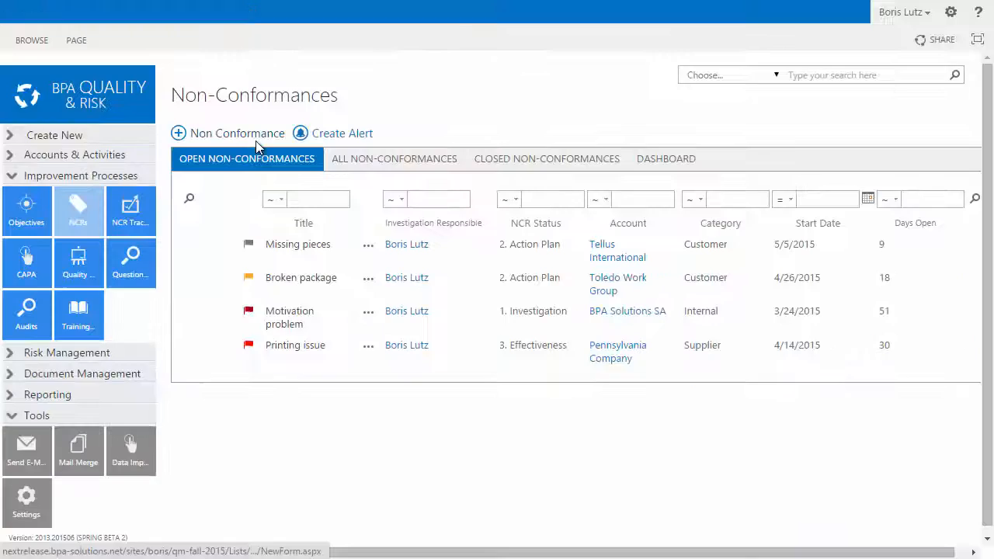
Create a non-conformance 'New NCR' for Tellus International with the suggested contact, then close the form
left_click(256, 136)
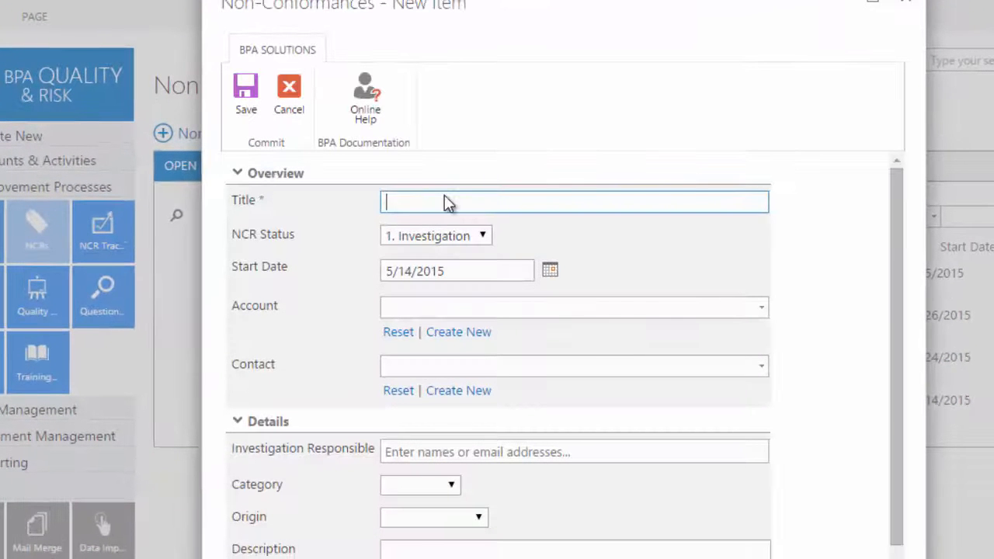
type("New NCR")
left_click(435, 308)
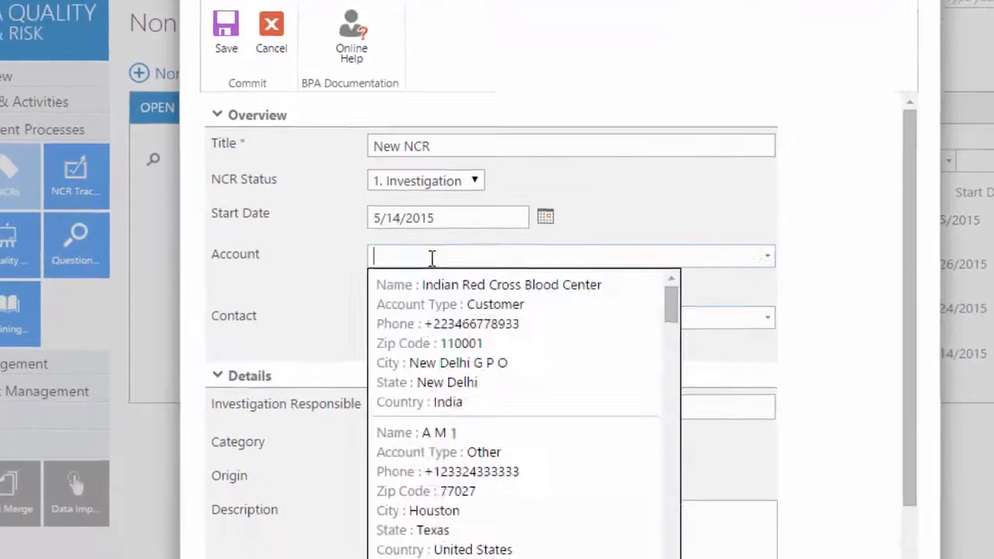
type("tel")
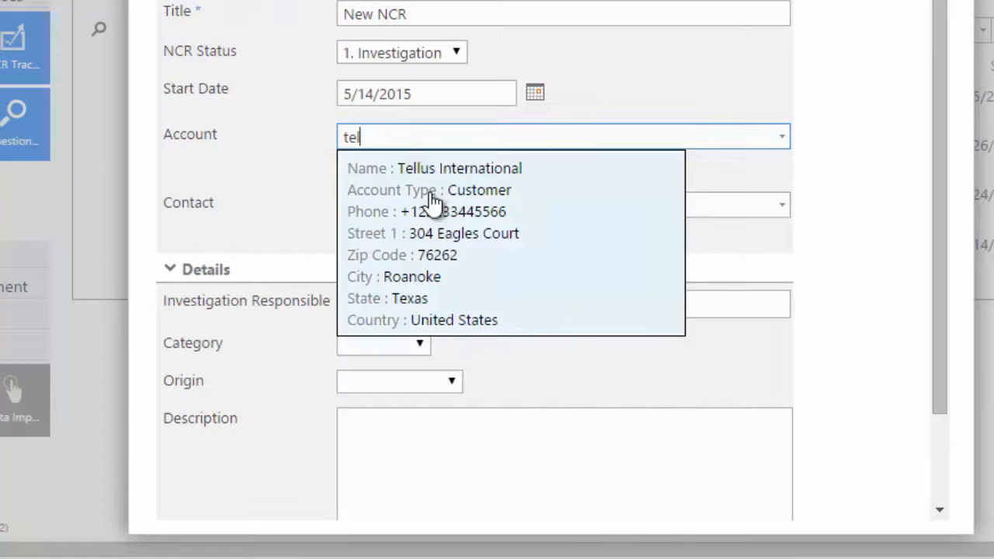
left_click(434, 206)
left_click(393, 205)
left_click(396, 262)
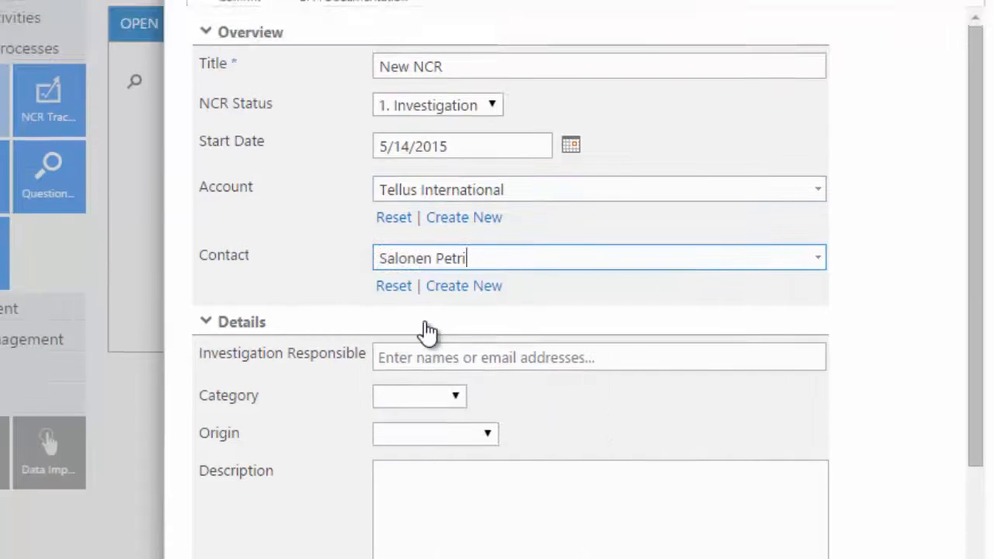
left_click(258, 121)
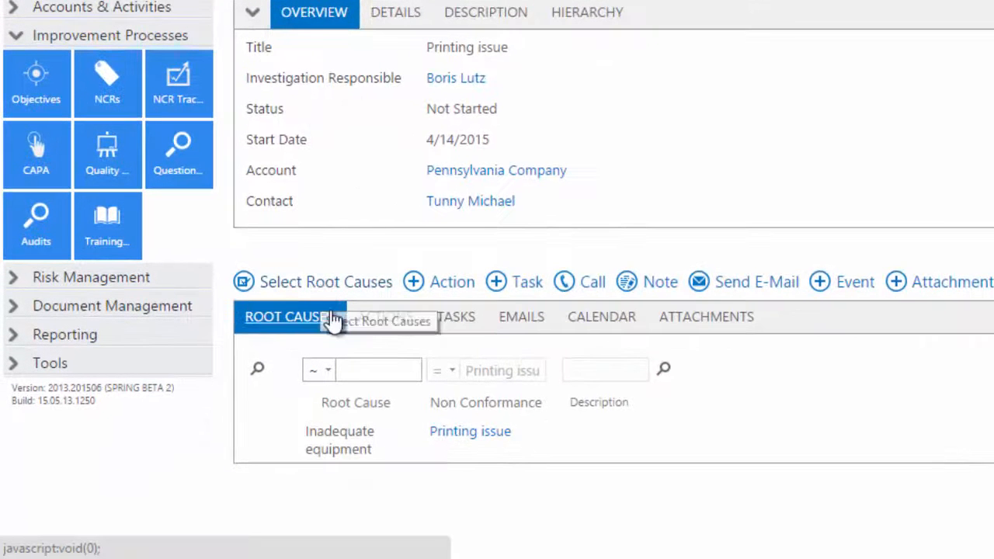
Review the Printing issue's actions, tasks, emails and attachments
left_click(383, 327)
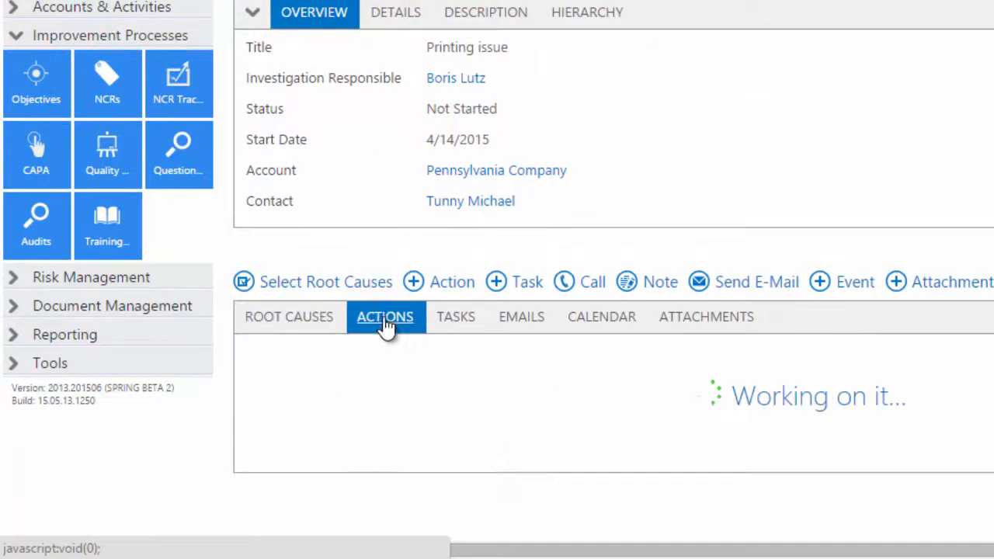
left_click(457, 326)
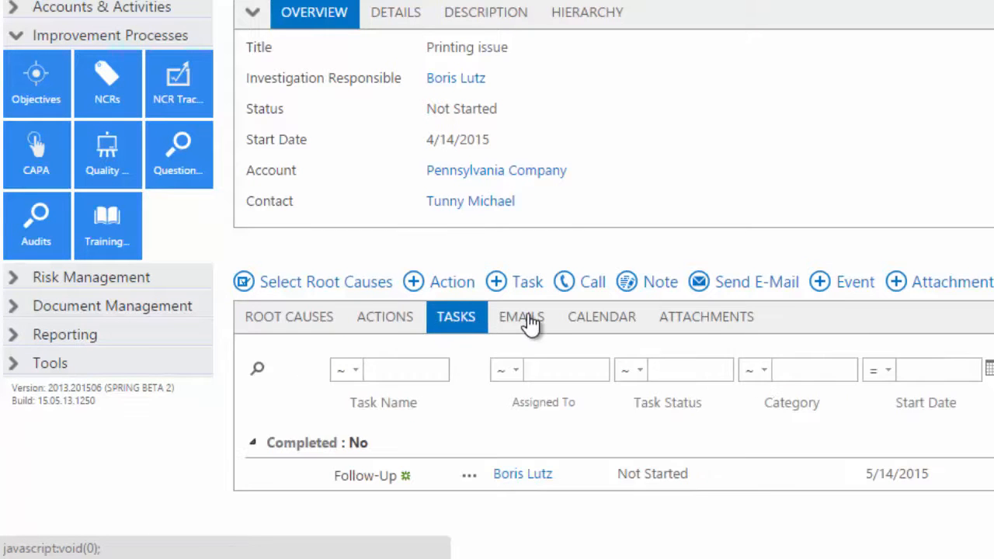
left_click(528, 324)
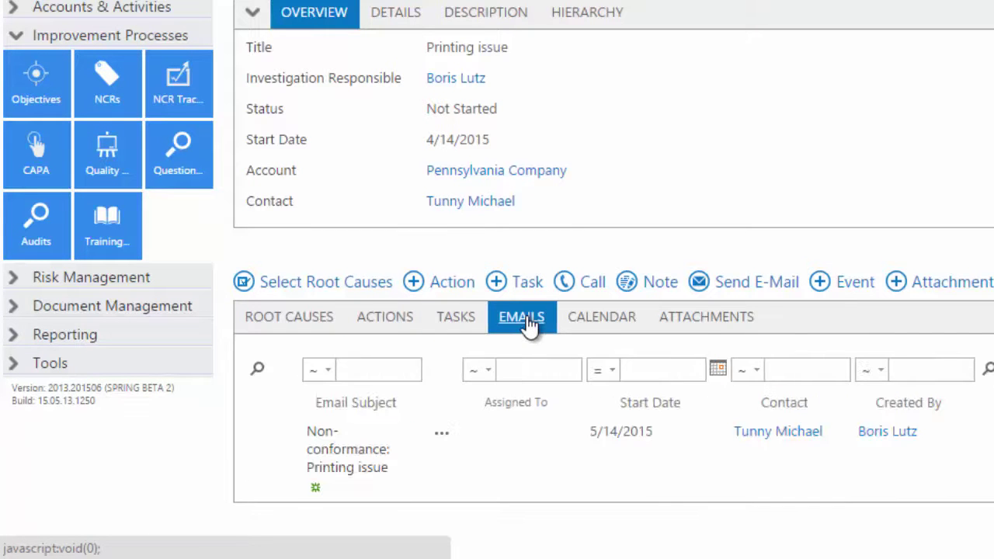
left_click(705, 331)
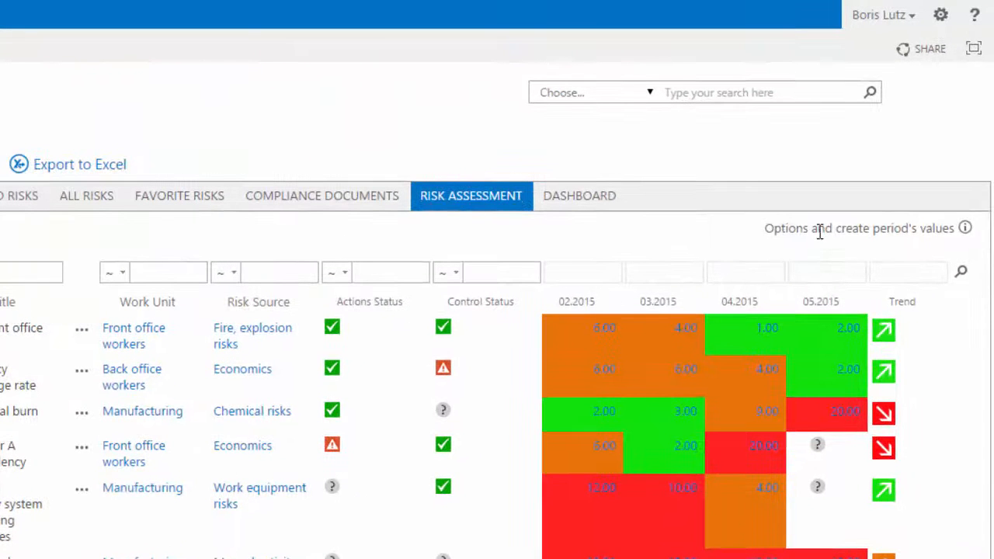
Leave KPI options unchanged and rate the 05.2015 value as Negligible impact, Occasional probability
left_click(819, 229)
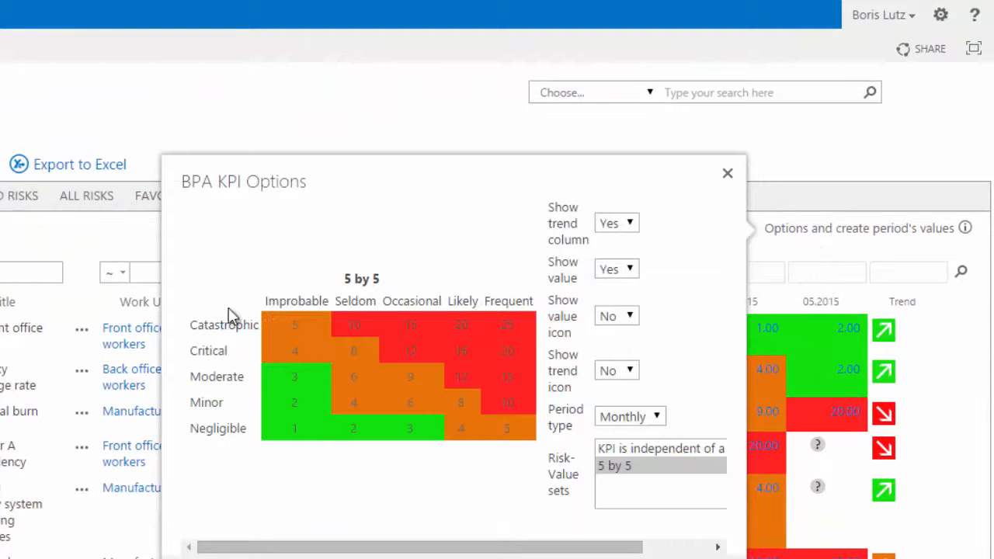
left_click(727, 177)
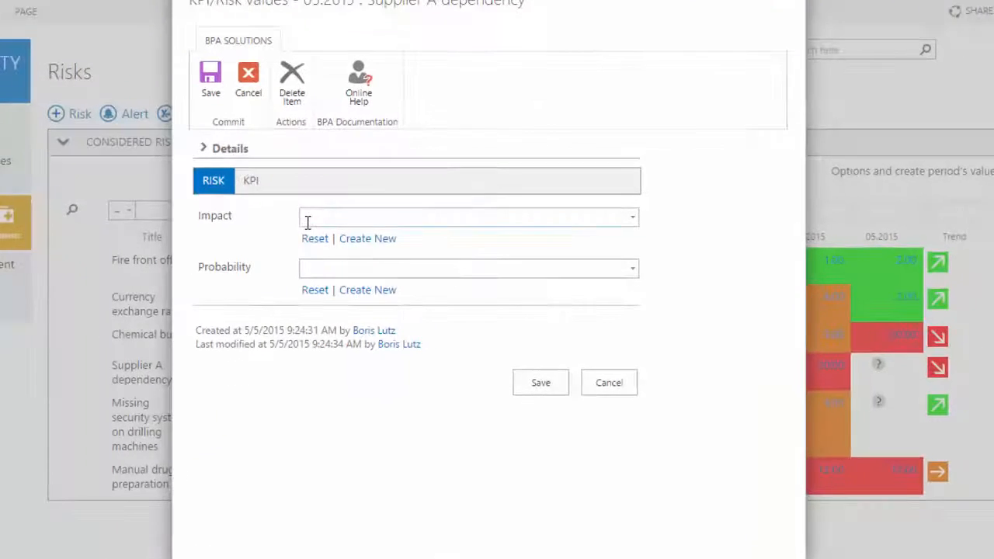
left_click(308, 220)
left_click(320, 247)
left_click(329, 266)
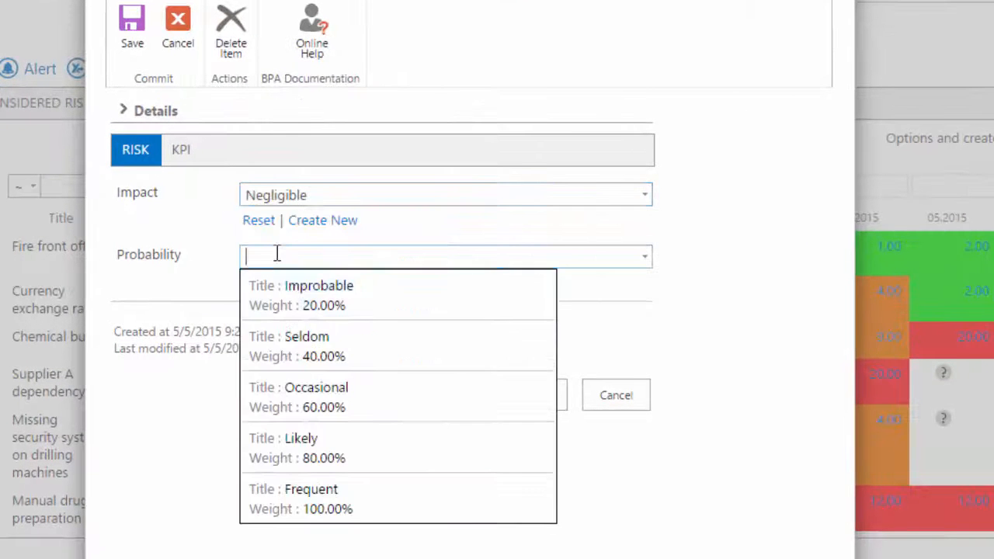
left_click(298, 393)
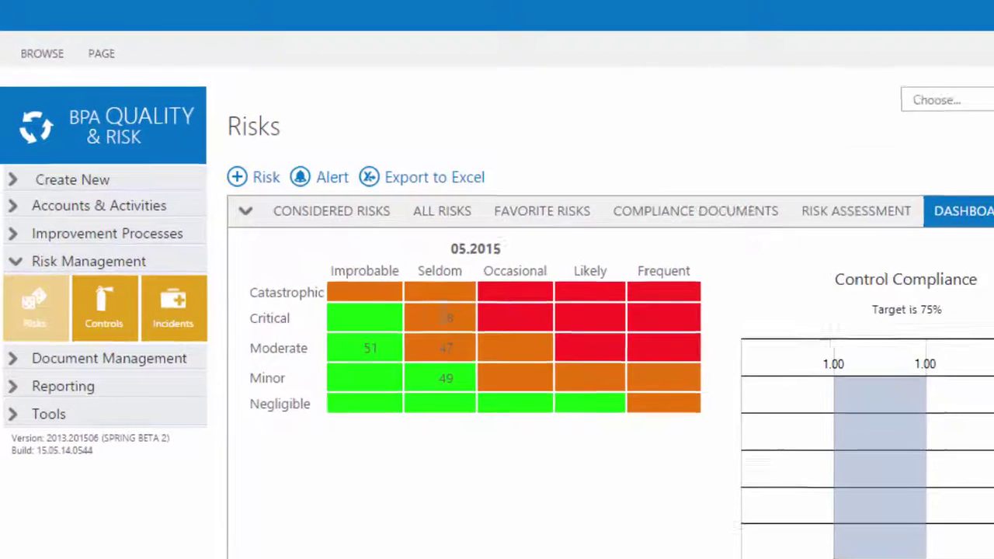
Open the Missing security system risk from the heat map and review its details, description and dashboard
left_click(459, 330)
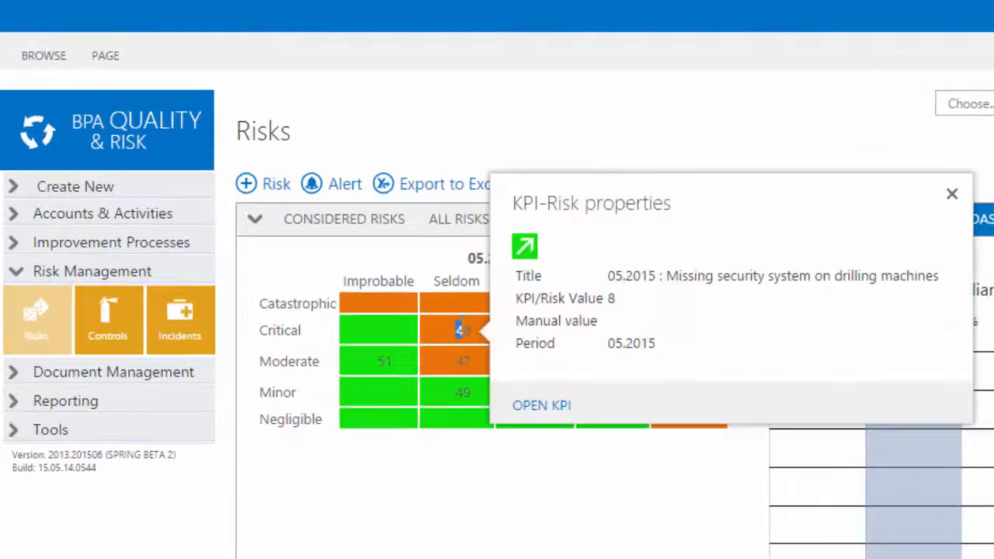
left_click(527, 406)
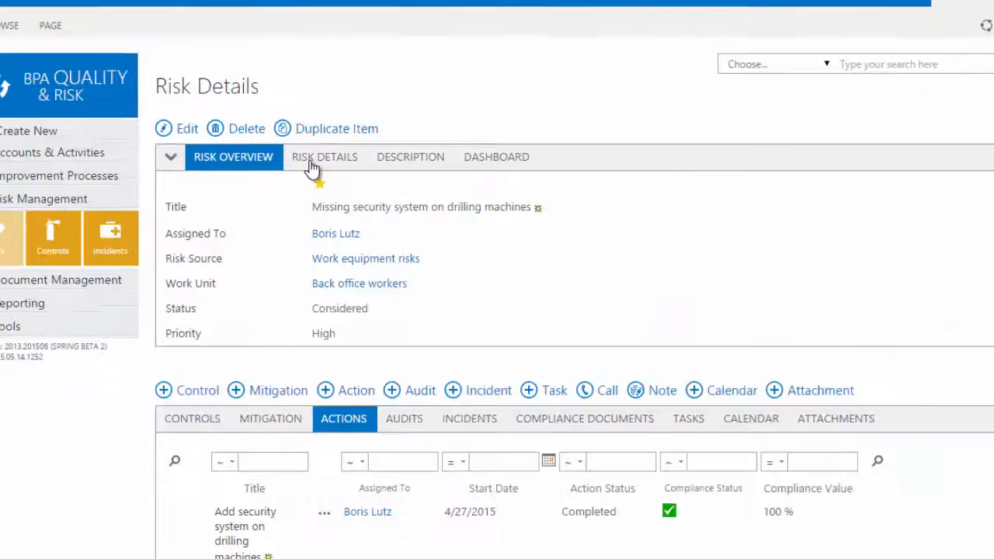
left_click(313, 155)
left_click(443, 161)
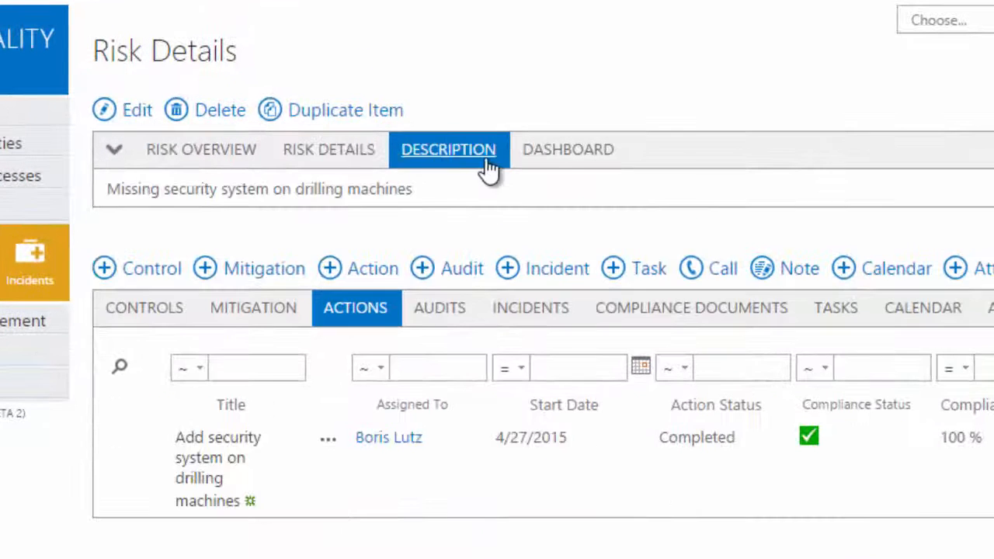
left_click(558, 161)
left_click(124, 156)
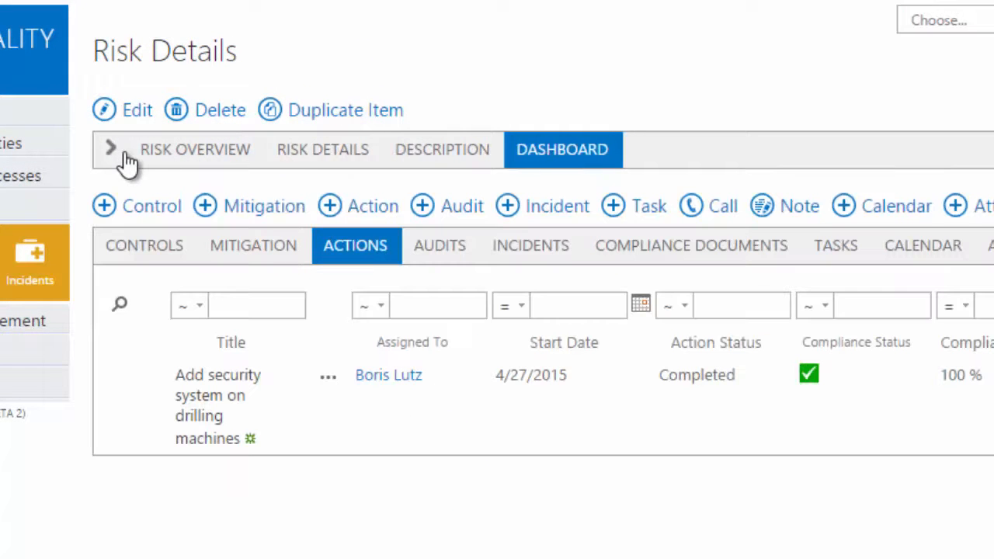
Review the risk's controls, mitigation measures and actions
left_click(151, 250)
left_click(253, 253)
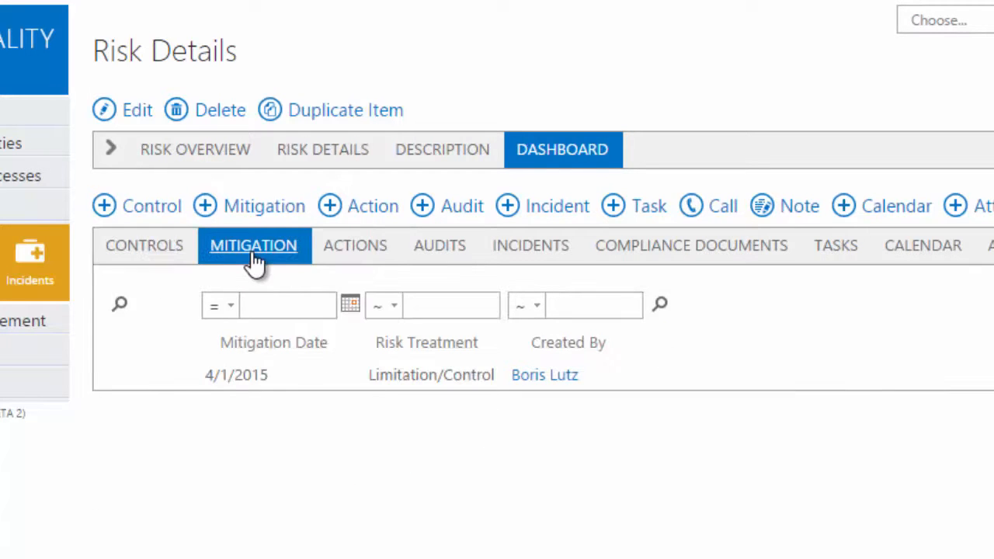
left_click(371, 257)
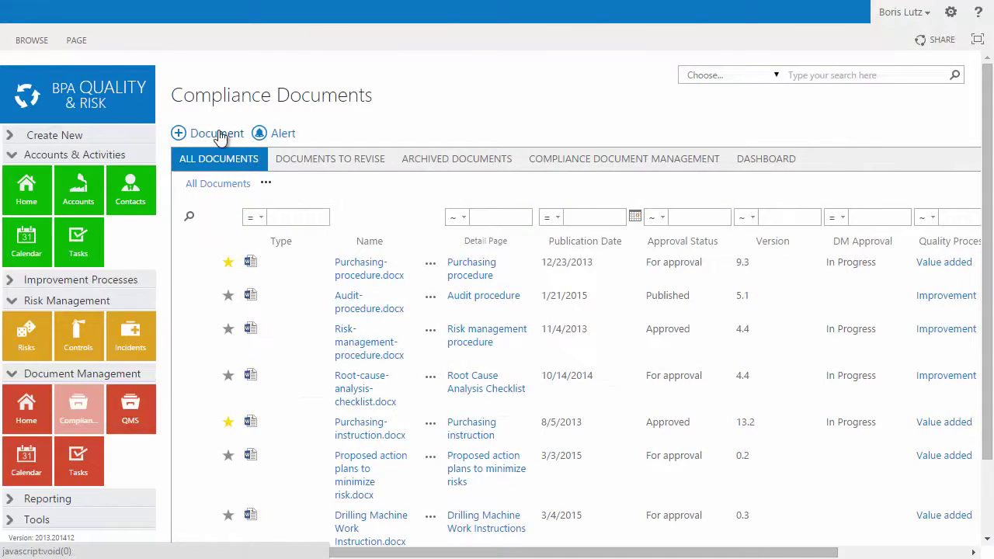
Start a new Word compliance document and upload selected files into the Compliance Documents library
left_click(218, 132)
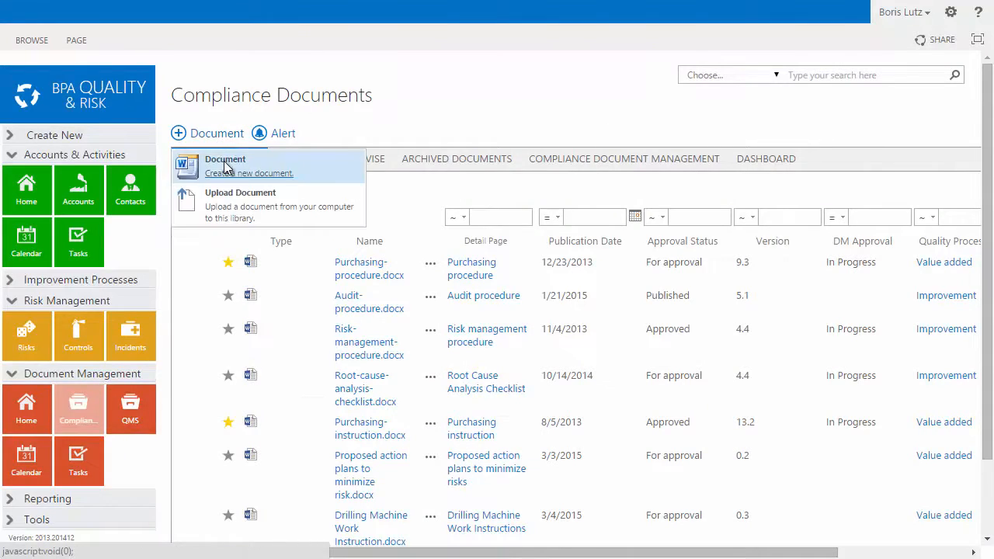
left_click(222, 160)
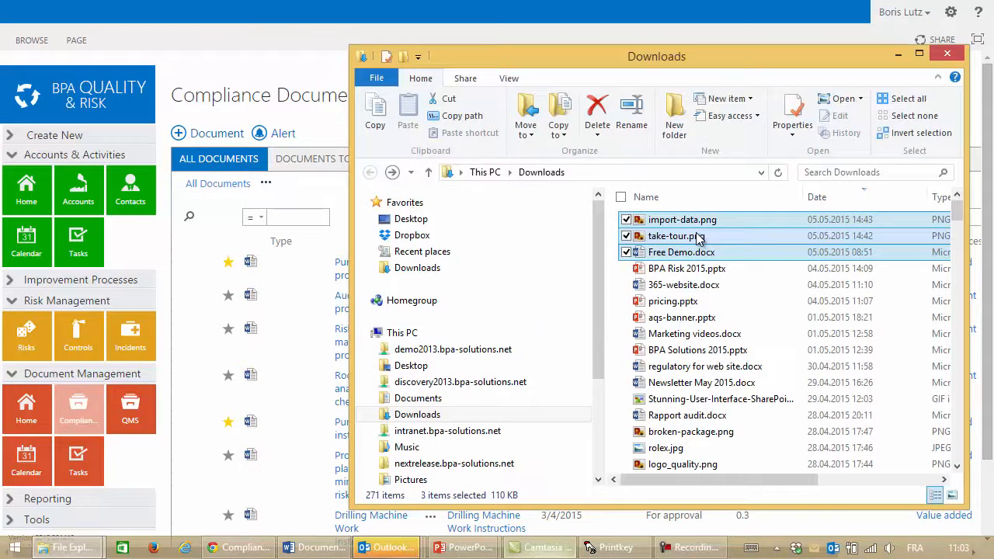
left_click_drag(698, 237, 310, 279)
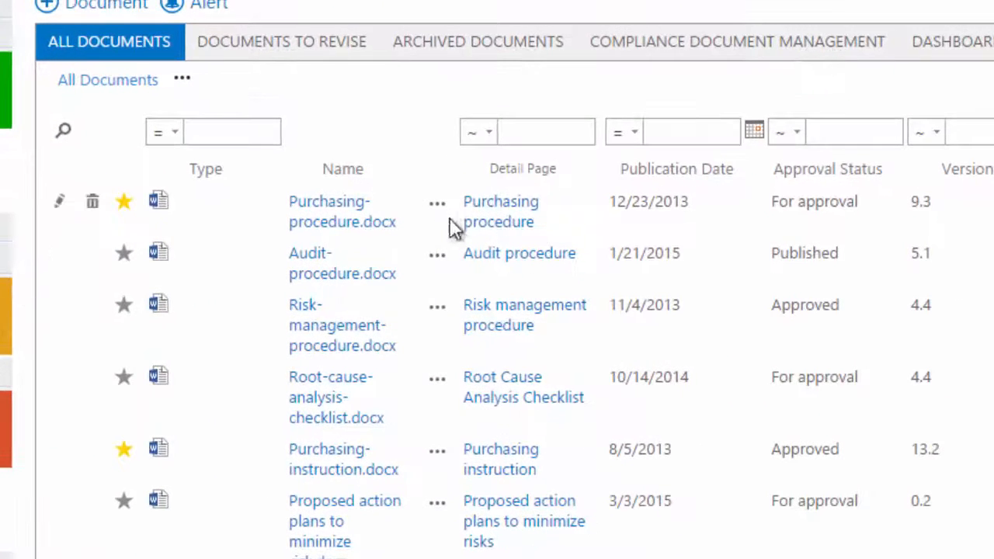
Inspect Purchasing-procedure.docx's actions and switch the library to the By Quality Process view
left_click(437, 204)
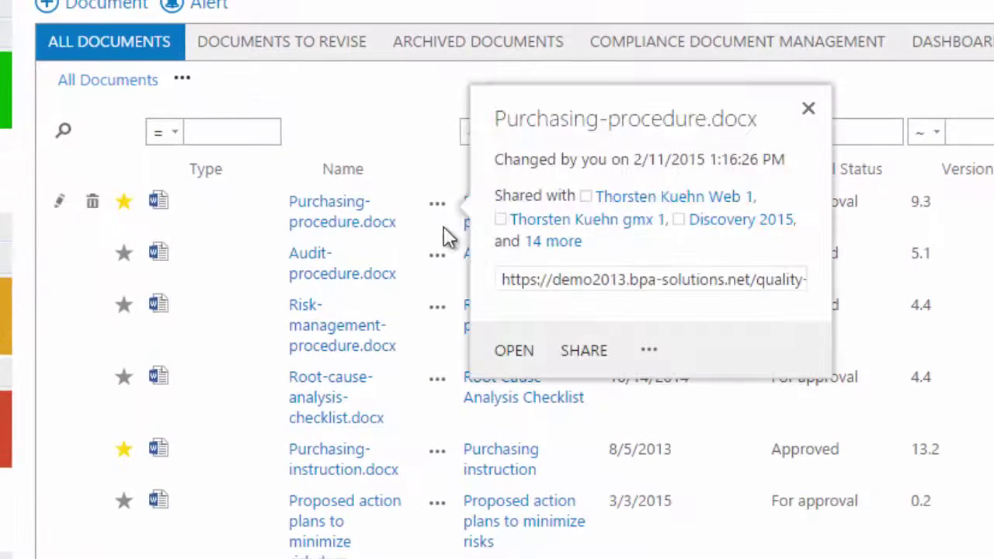
left_click(649, 351)
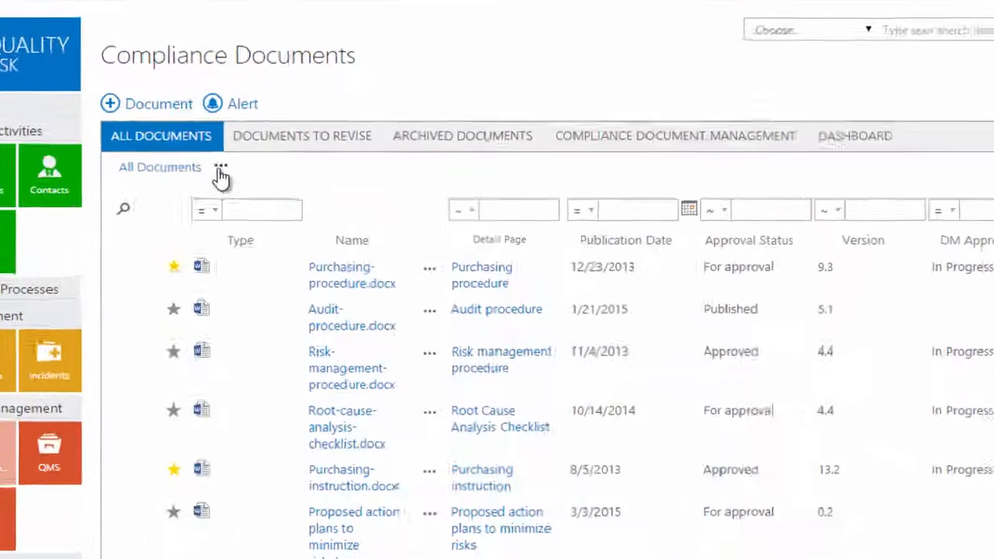
left_click(256, 180)
left_click(190, 219)
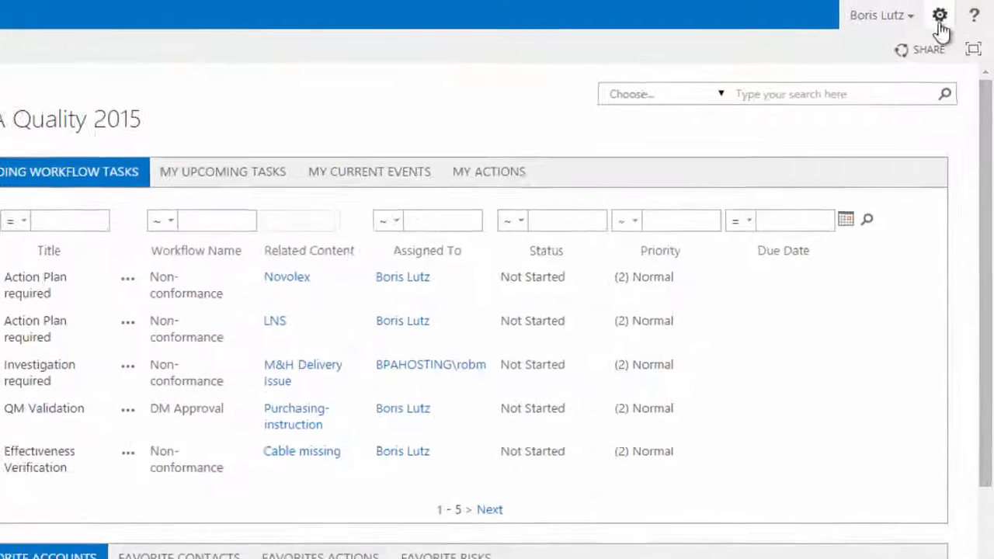
Review the Audits list's settings and columns via Site contents, then return to the home page
left_click(938, 18)
left_click(849, 162)
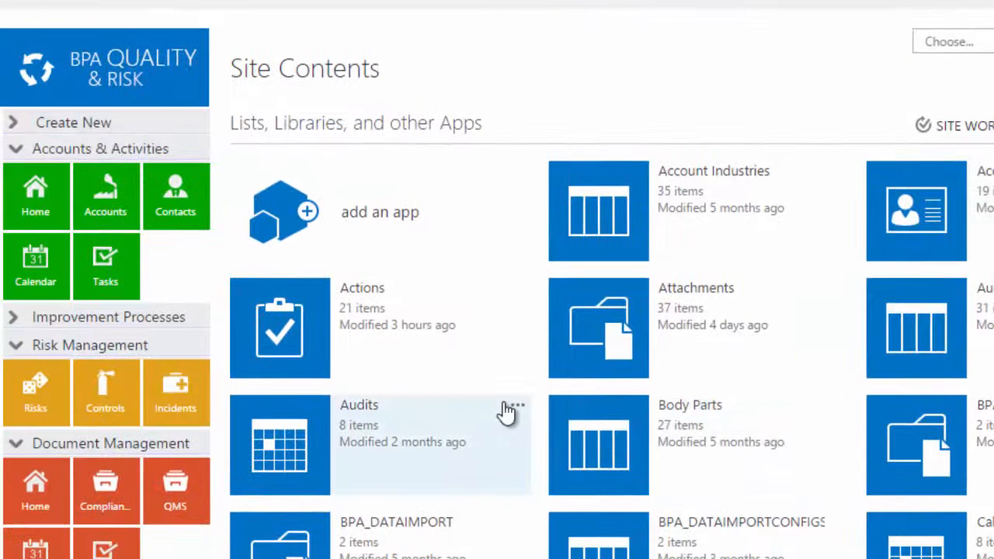
left_click(512, 407)
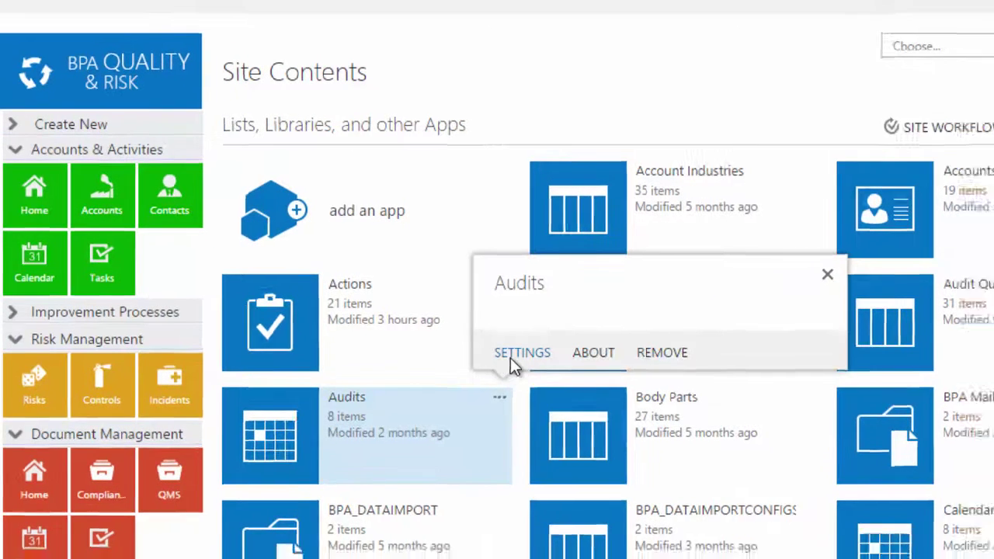
left_click(531, 368)
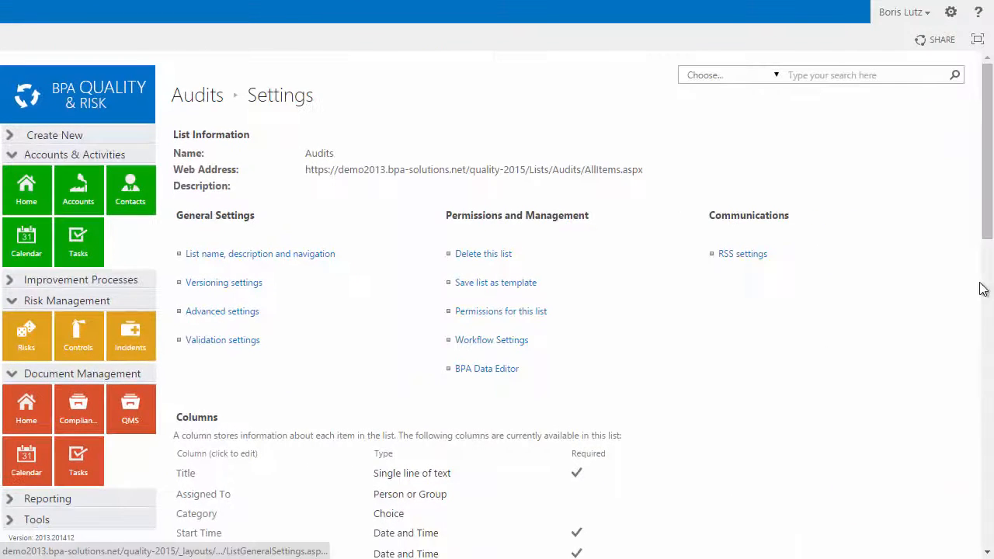
left_click(985, 284)
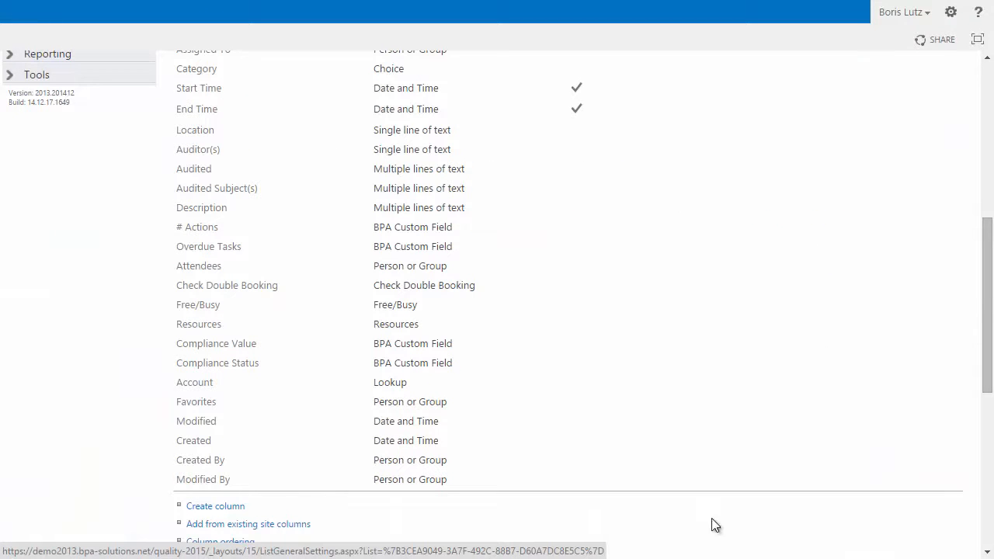
scroll(979, 457, "down", 5)
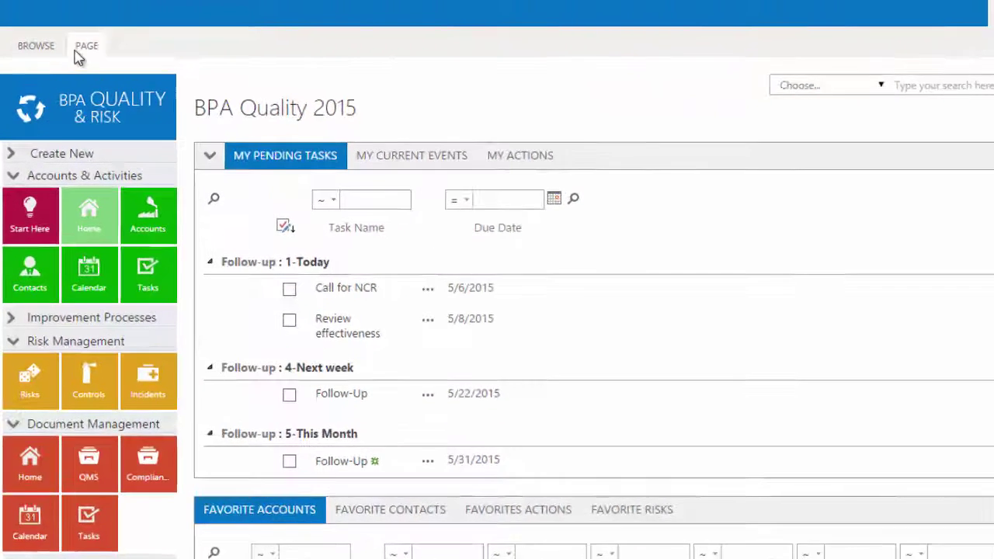
Edit the home page and review the My Pending Tasks DataViewer configuration on the Tasks list
left_click(101, 55)
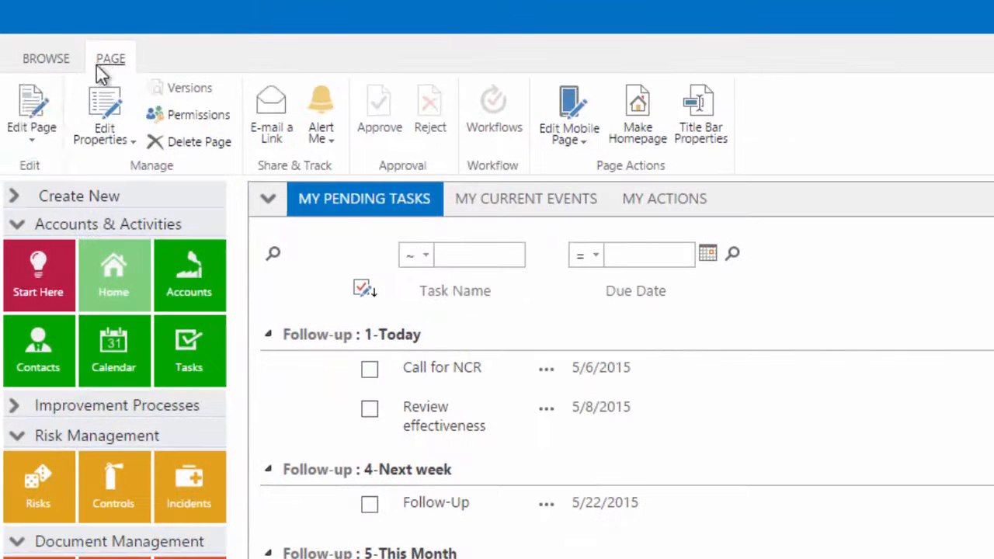
left_click(29, 85)
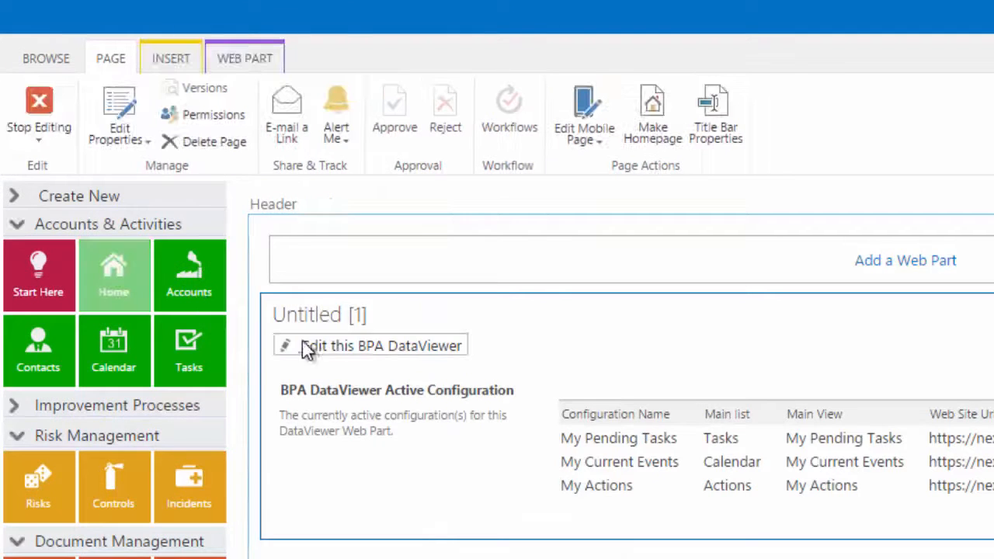
left_click(350, 346)
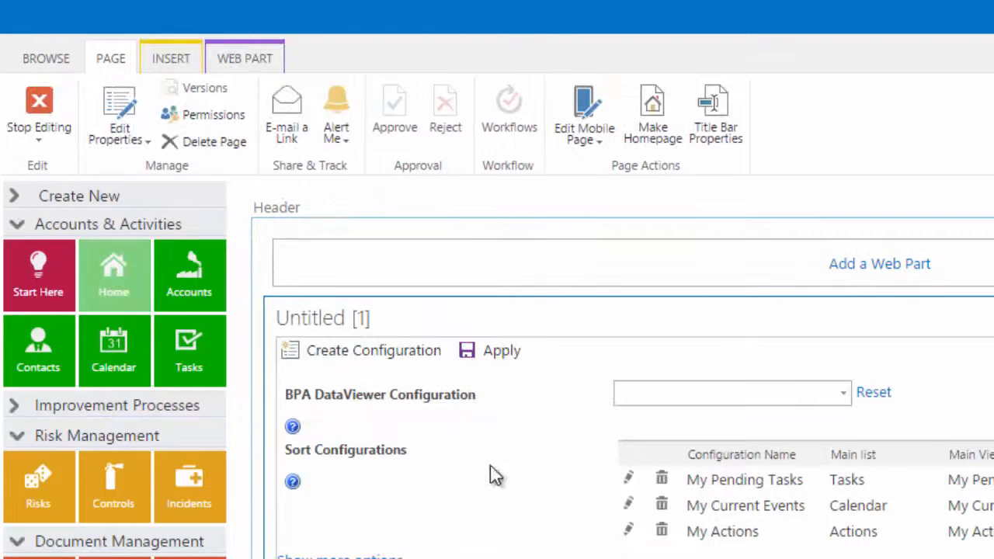
left_click(628, 478)
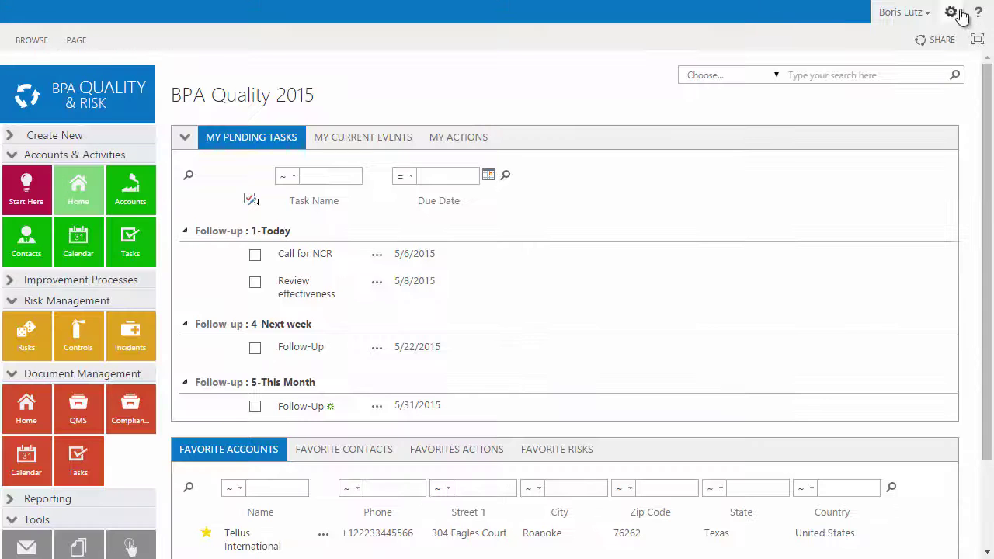
From BPA Settings > DataEditor, access the Non-Conformances Data Editor settings and its Form Editor
left_click(960, 14)
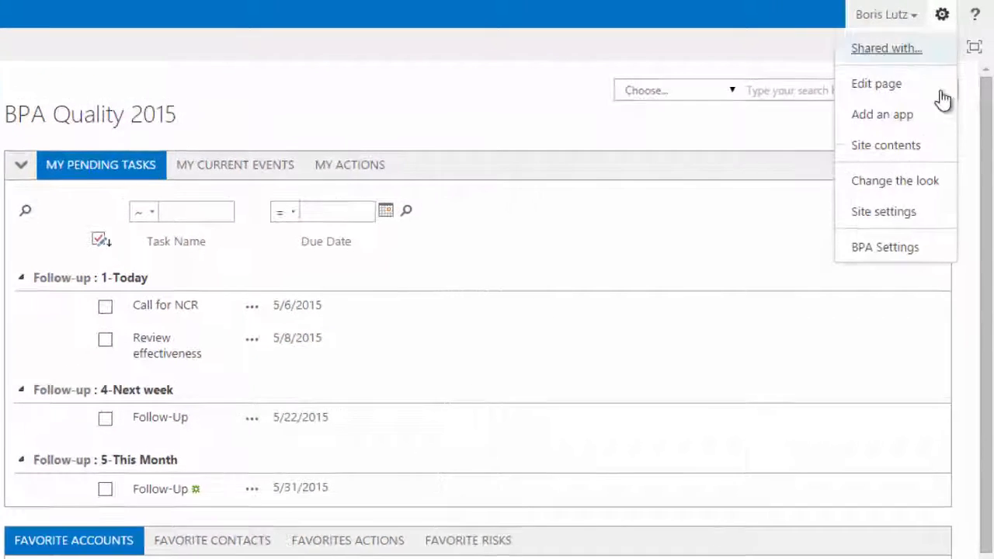
left_click(862, 289)
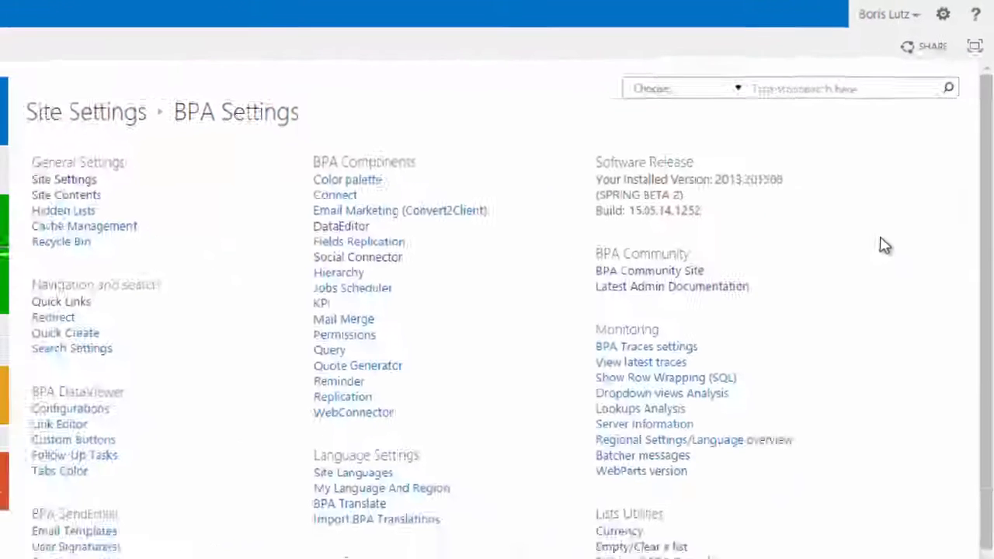
left_click(353, 192)
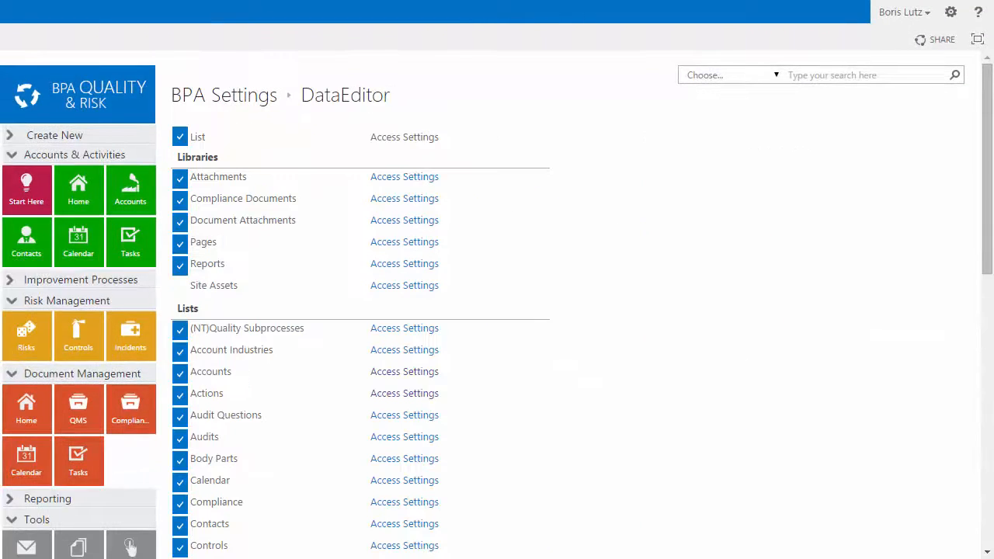
left_click(985, 329)
left_click(397, 326)
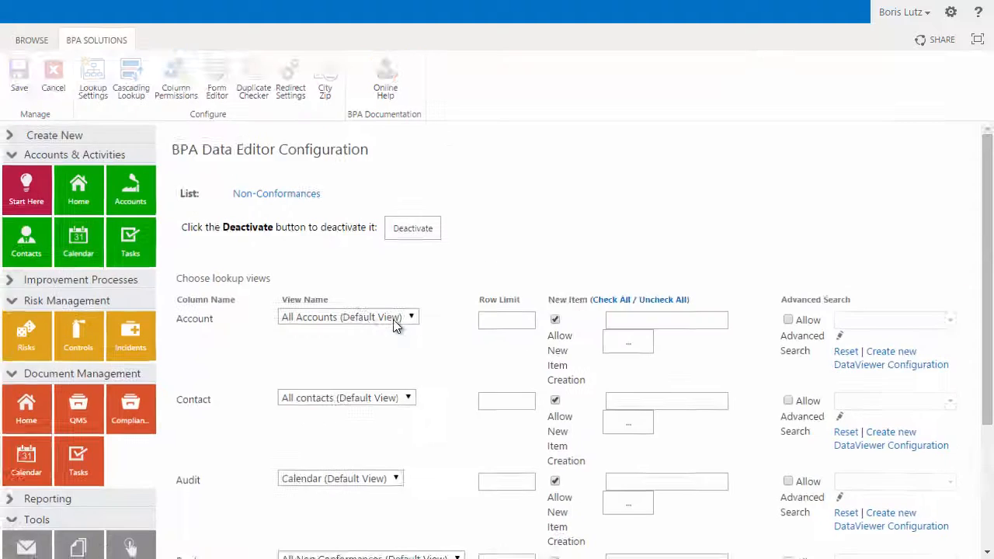
Edit the Registration configuration and drag the Action Plan field into the Overview section
left_click(159, 62)
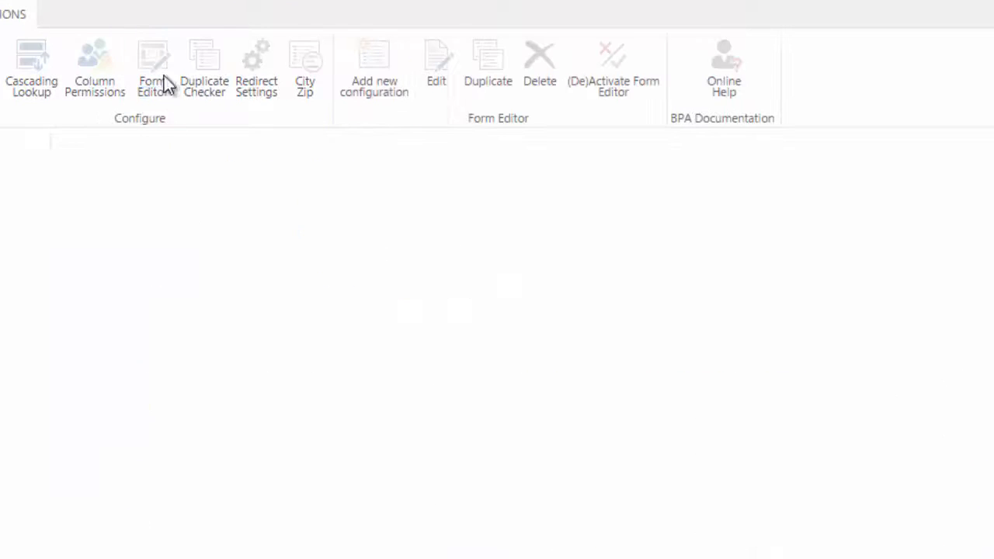
left_click(102, 411)
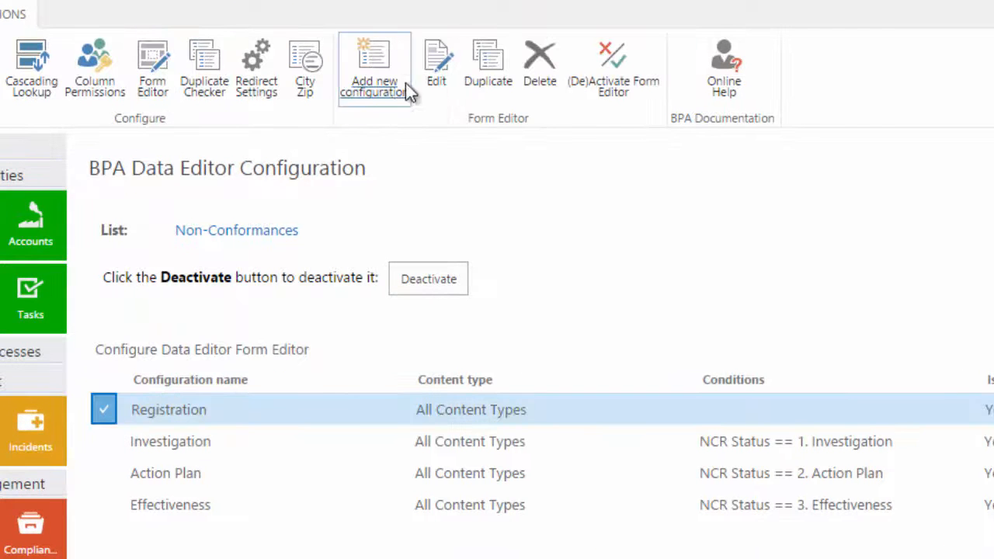
left_click(433, 70)
left_click(102, 342)
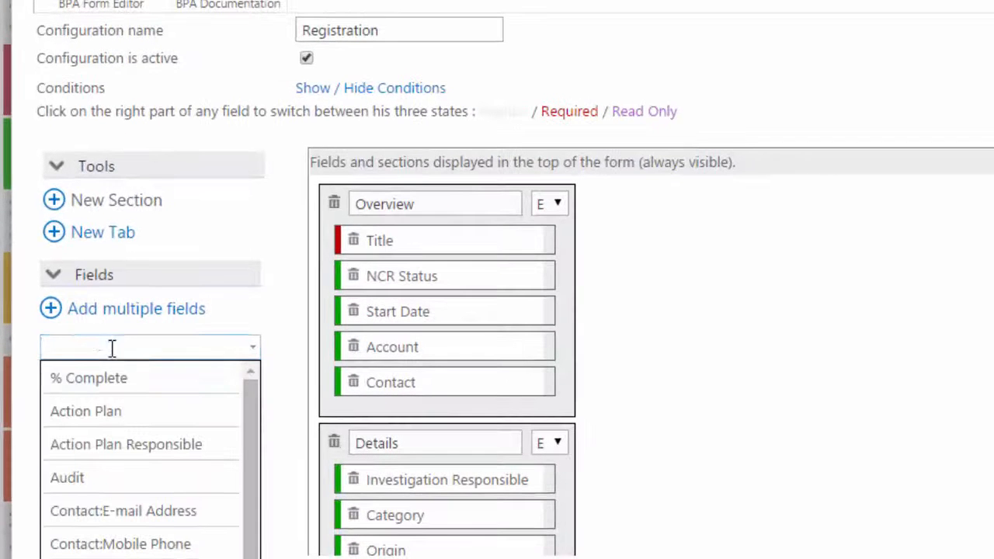
left_click(111, 413)
left_click_drag(106, 395, 362, 370)
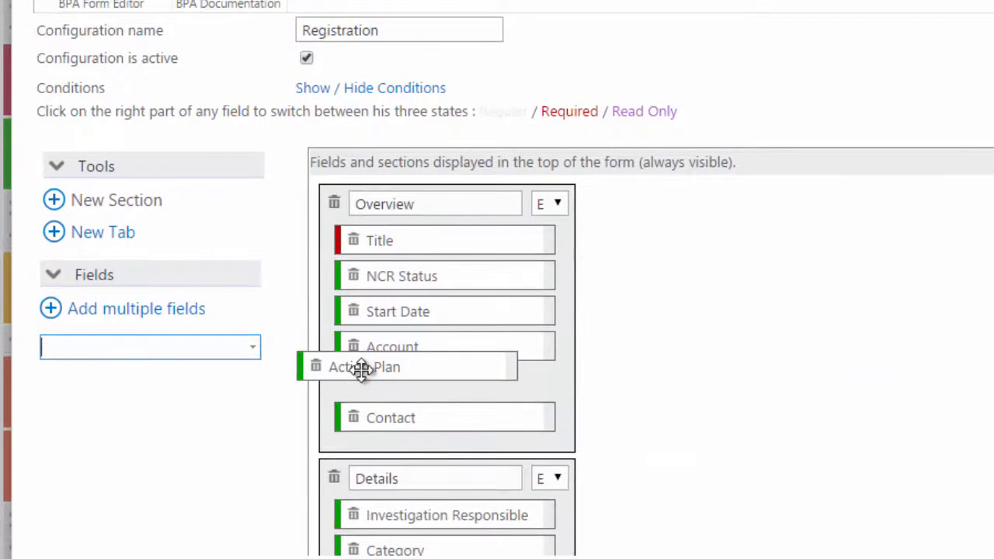